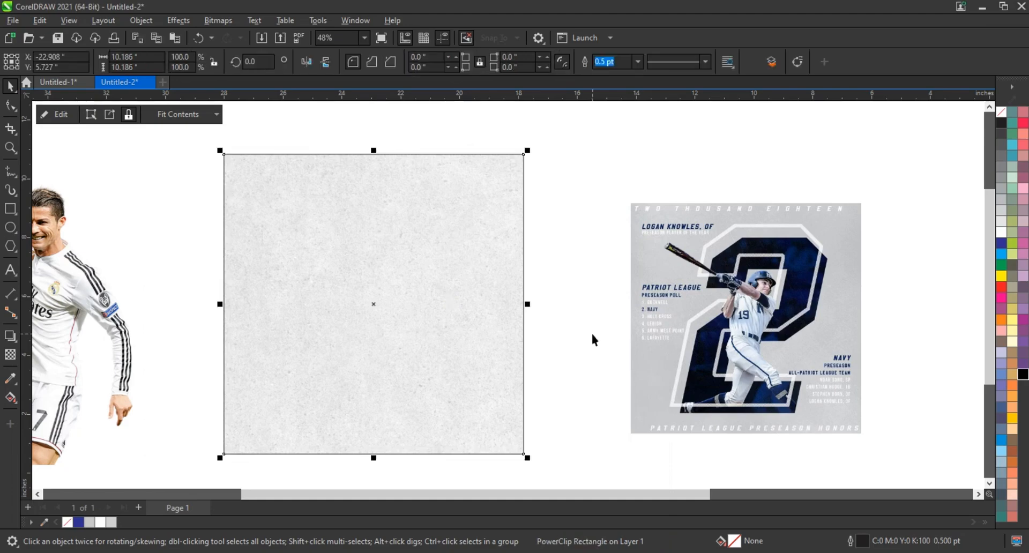
- Try progressively lighter greys on the textured square and settle on a 10% black fill (K:10)
click(1000, 179)
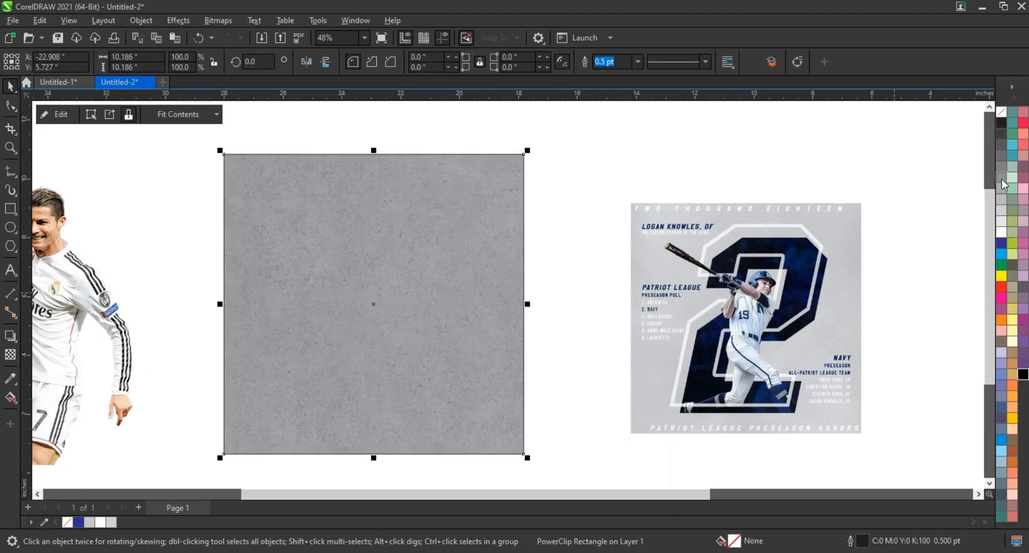
click(1000, 188)
click(1001, 199)
click(1001, 211)
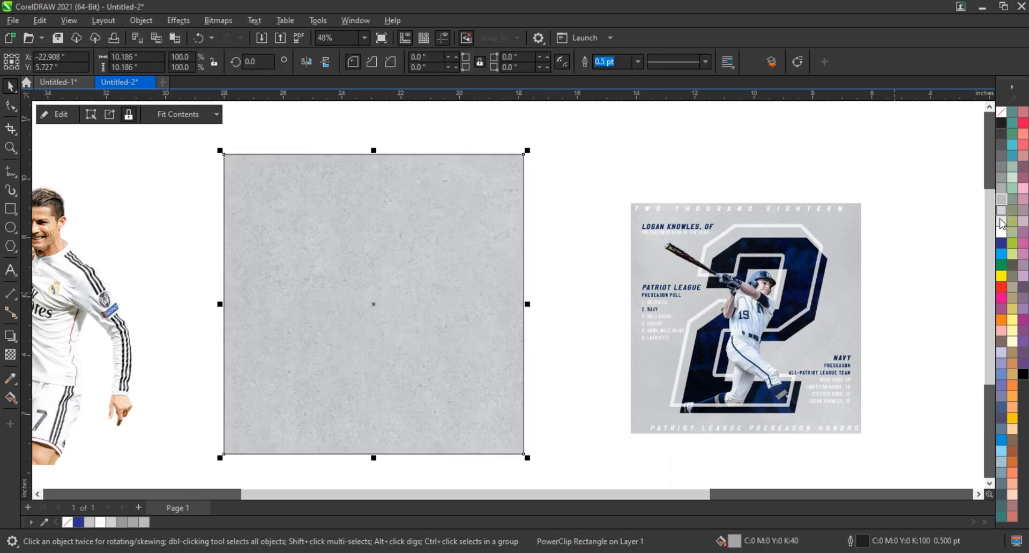
click(1002, 222)
click(560, 302)
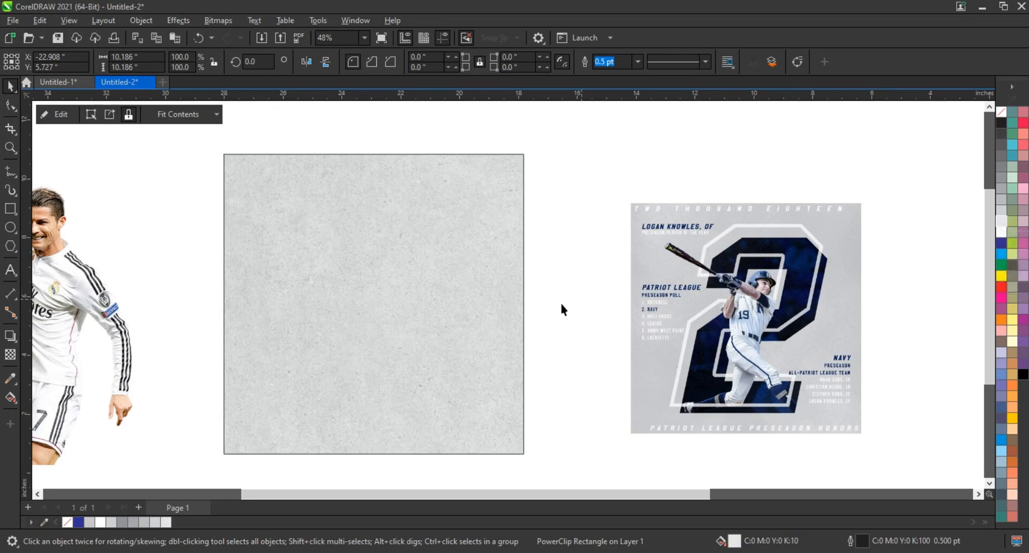
- Add the artistic text "7" on the textured square and enlarge it to about 3.5 × 5.4 inches
click(404, 304)
key(shift+F2)
key(Escape)
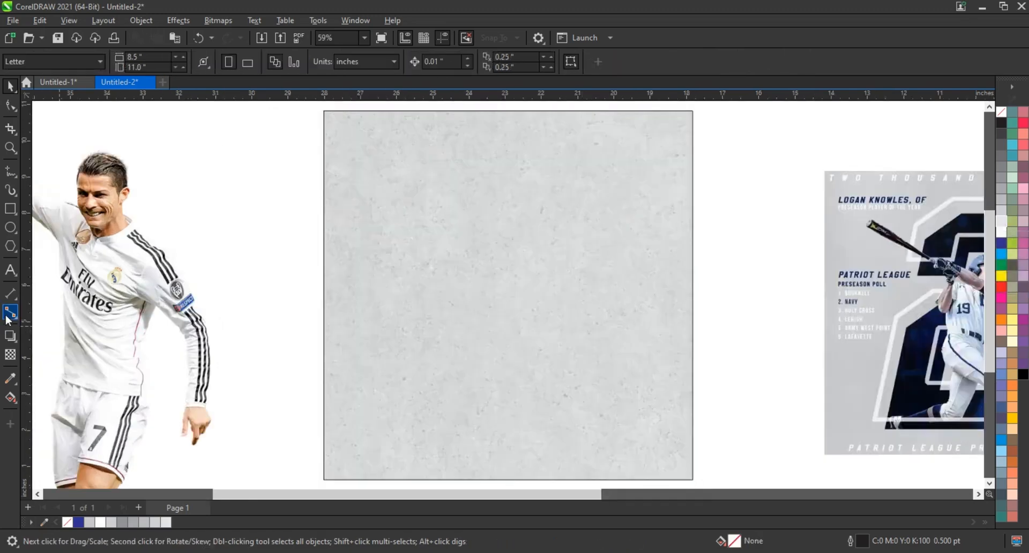
click(10, 269)
click(477, 386)
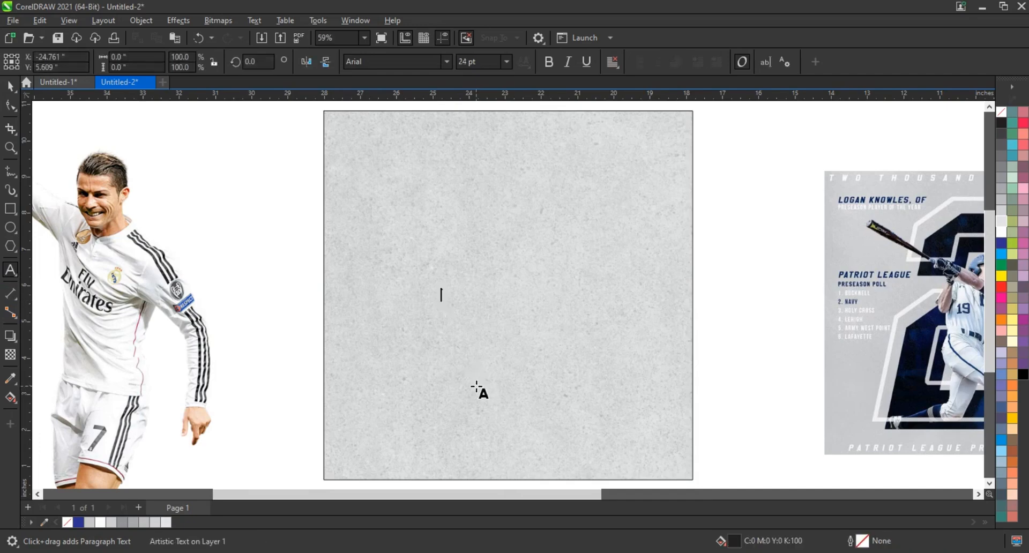
text(7)
click(12, 85)
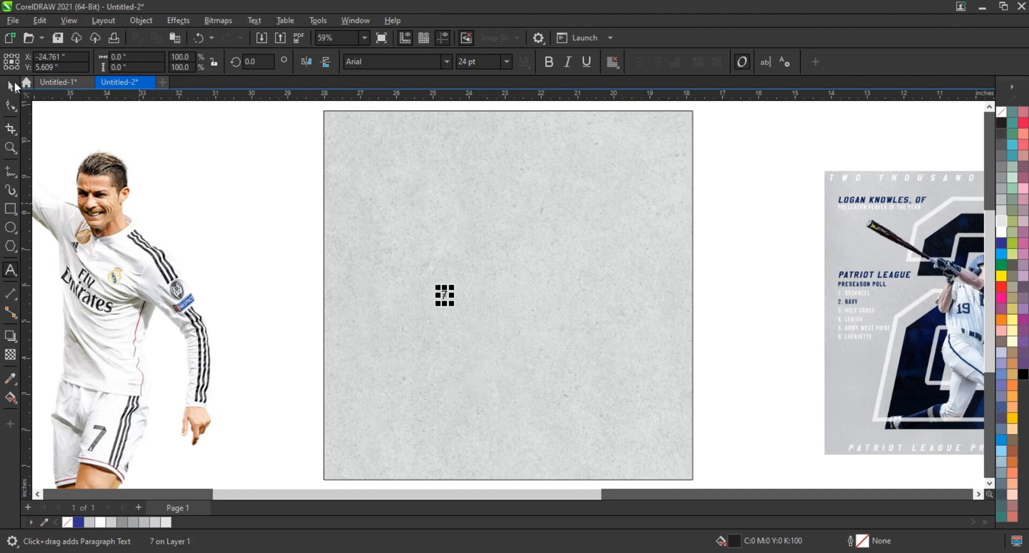
drag(453, 305, 547, 412)
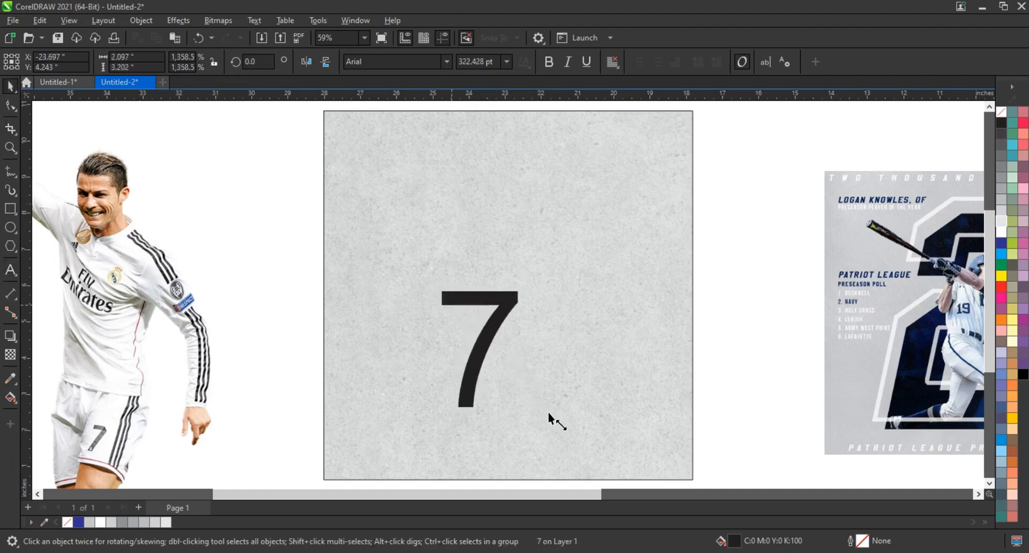
drag(520, 289, 591, 209)
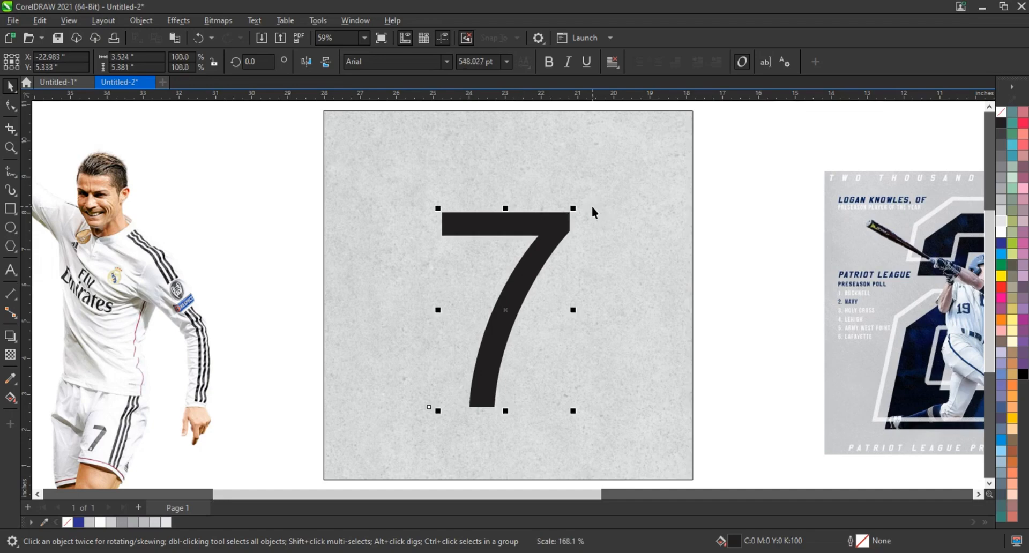
- Set the 7 in the Superstar M54 font as curves and enlarge it to about 3.76 × 6.59 inches
click(446, 62)
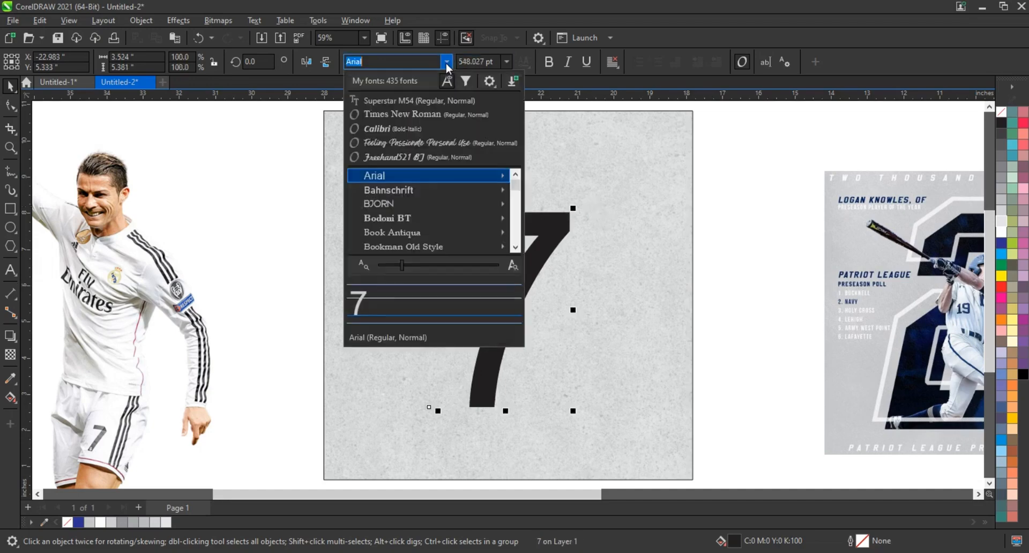
click(429, 100)
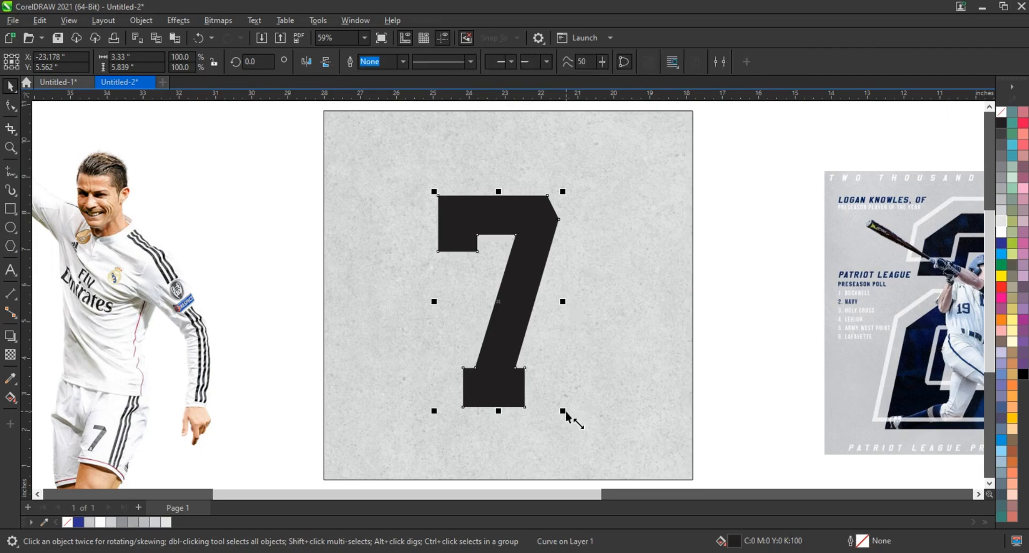
drag(571, 418, 579, 431)
- Centre the 7 on the textured square and enlarge it to about 4.0 × 7.0 inches
shift+click(602, 392)
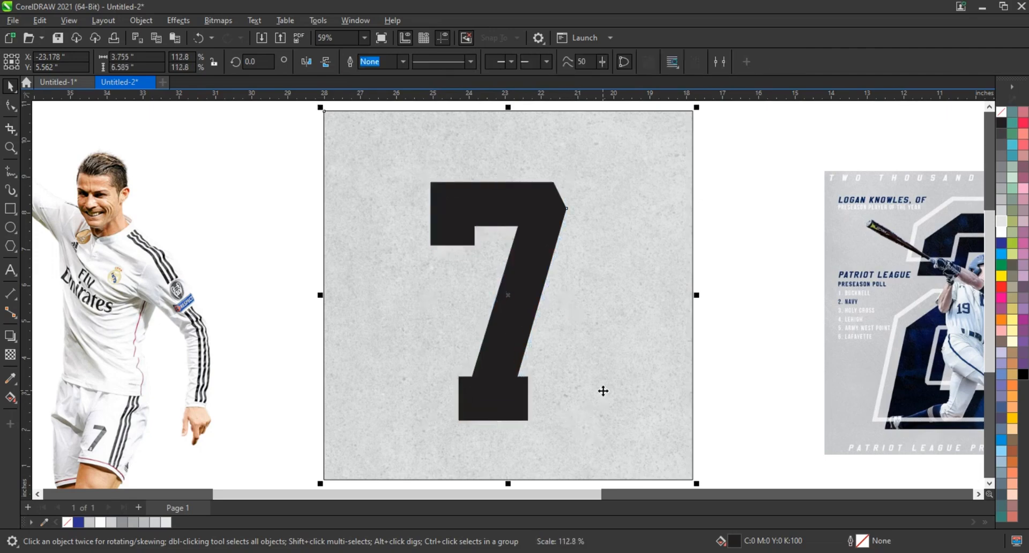
key(c)
key(e)
key(Escape)
click(574, 186)
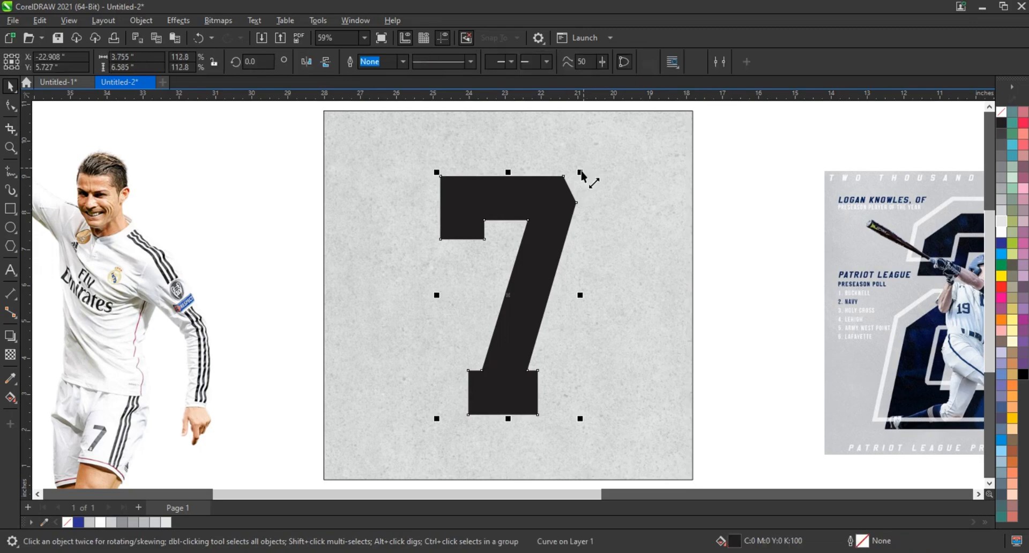
drag(582, 169, 590, 168)
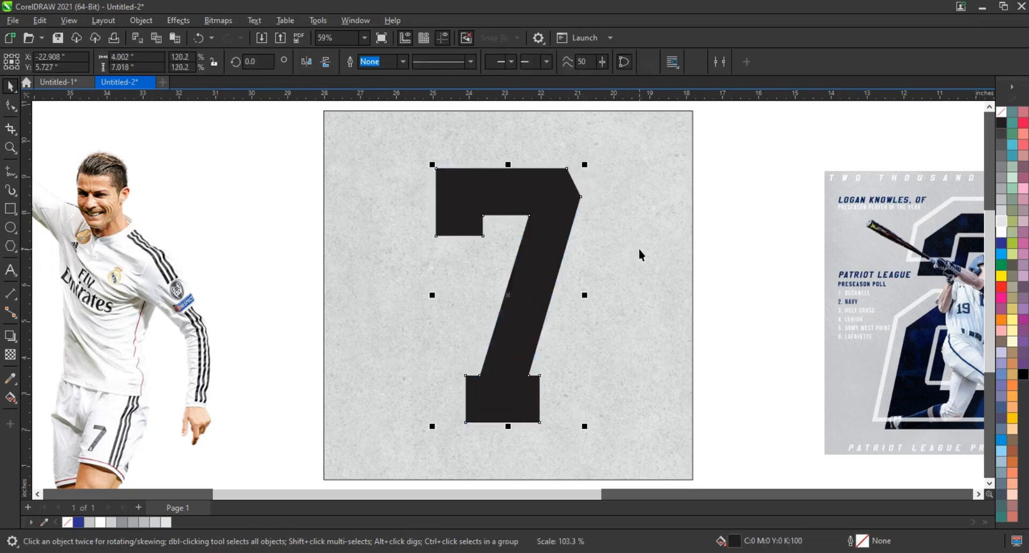
click(639, 248)
- Give the 7 a 12 pt outline and colour it red
click(569, 215)
key(shift+F2)
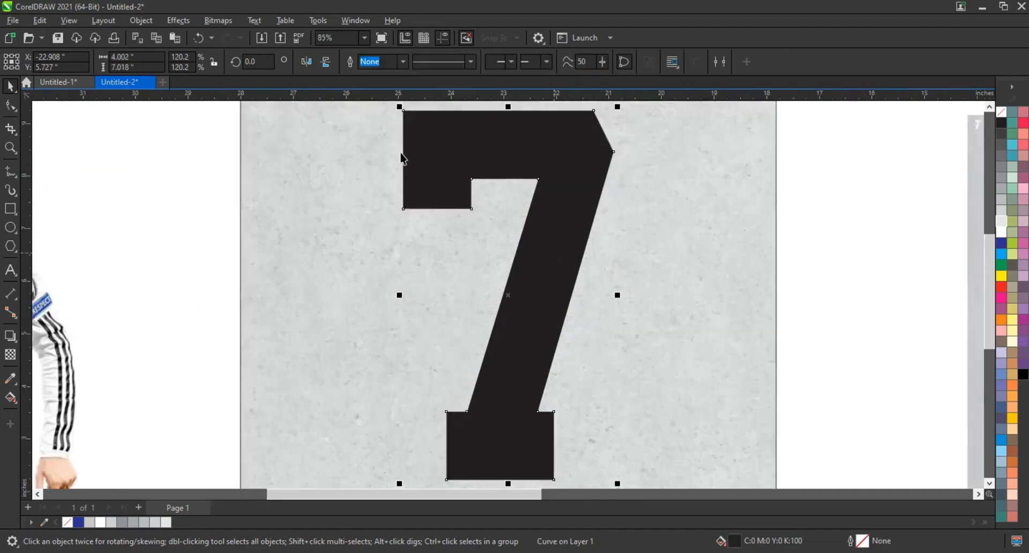
click(403, 62)
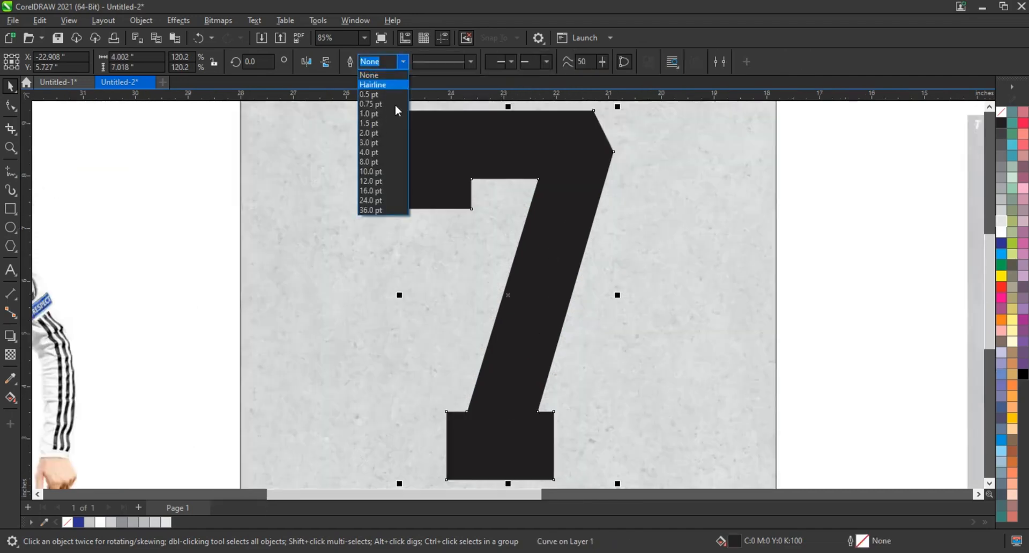
click(384, 181)
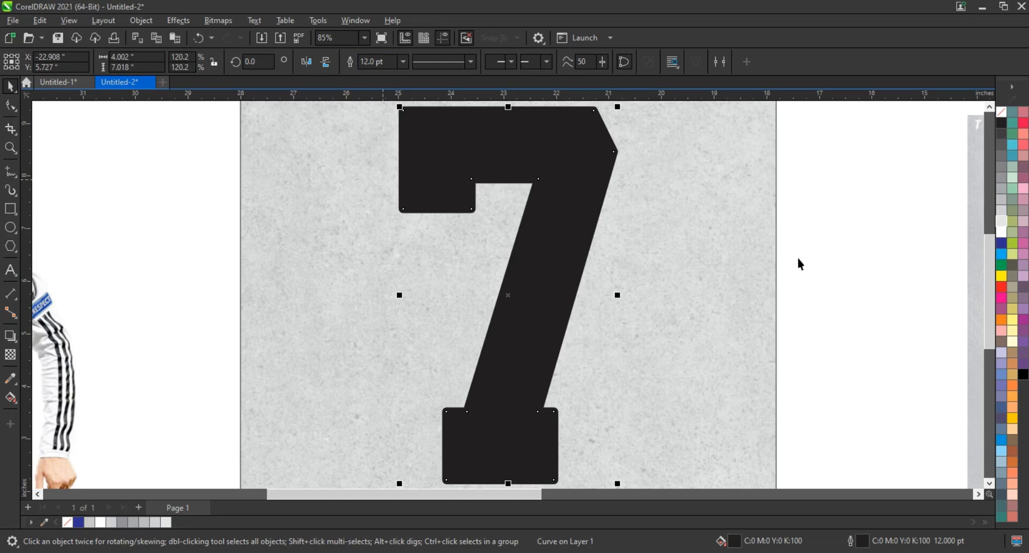
right_click(1000, 287)
click(969, 295)
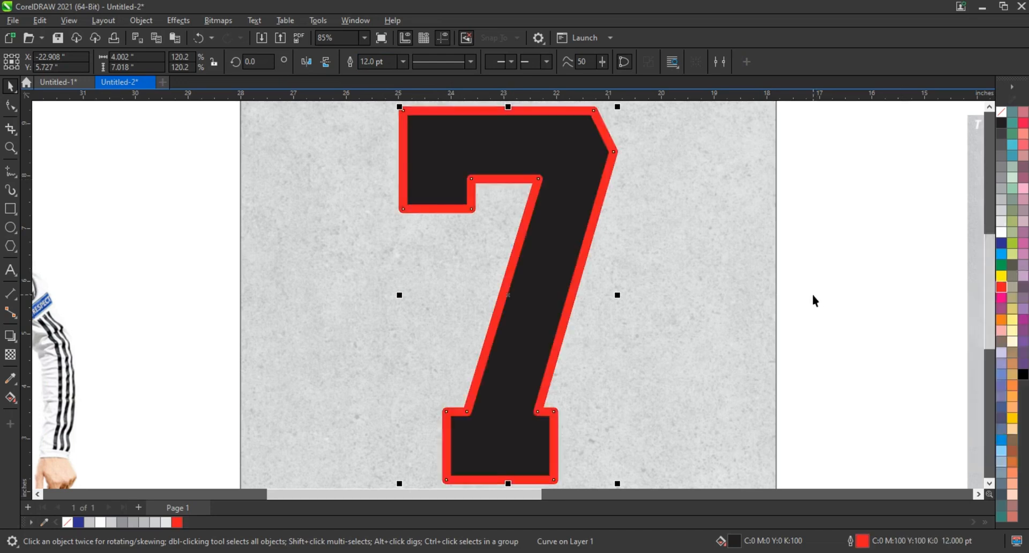
- Thin the 7's outline, trying 10 pt before settling on 9 pt
scroll(814, 300, down, 1)
double_click(364, 61)
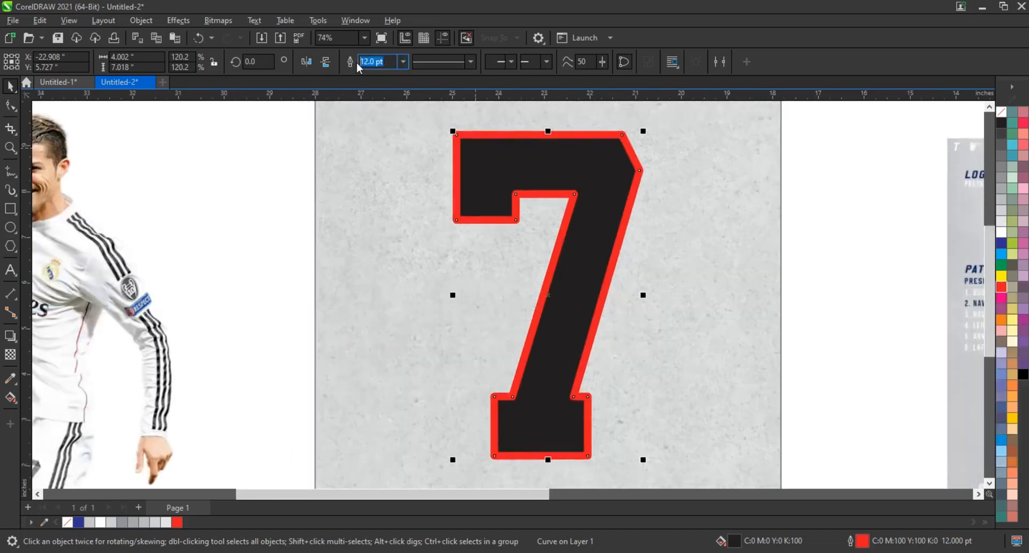
text(10)
key(Return)
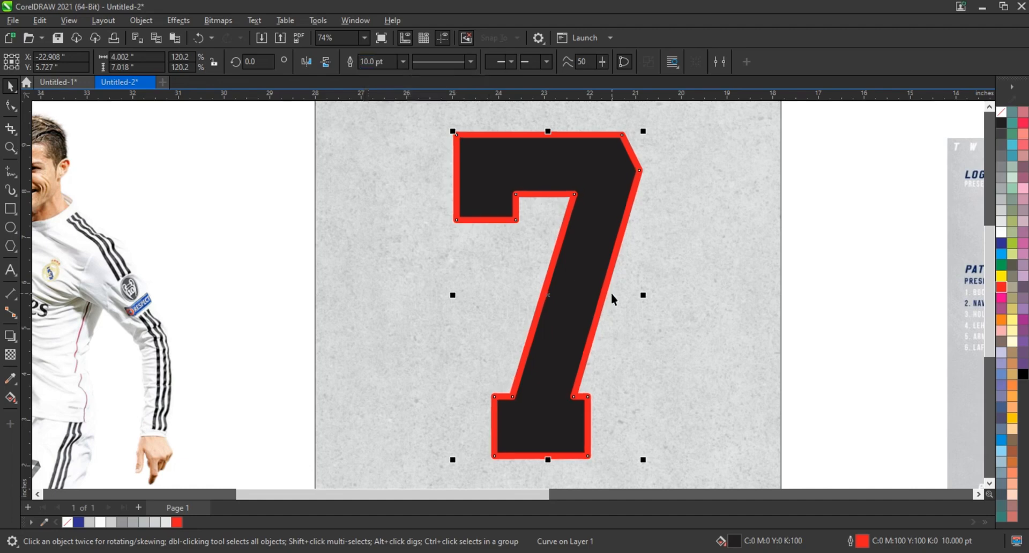
double_click(359, 63)
text(9)
key(Return)
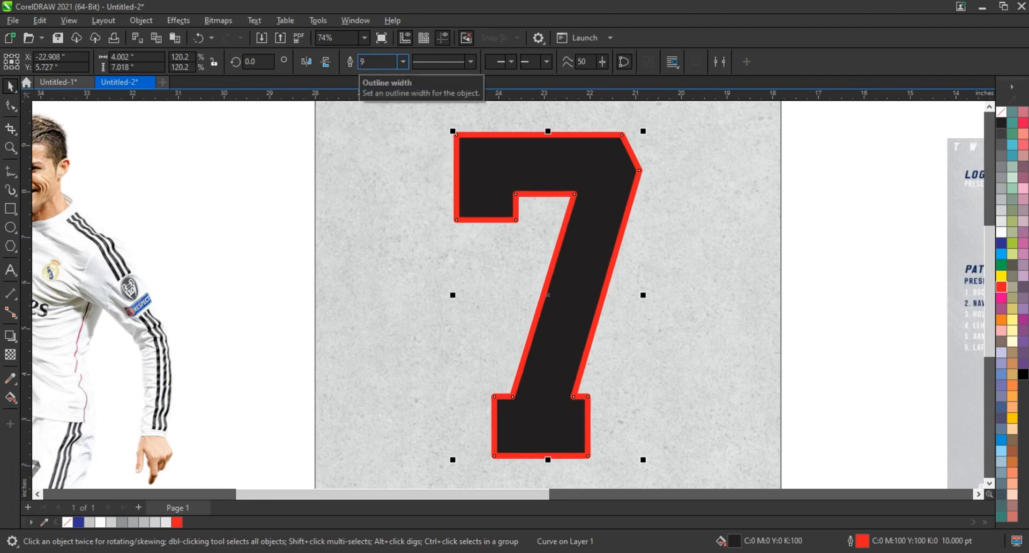
- Convert the 7's red outline into a separate object
click(141, 20)
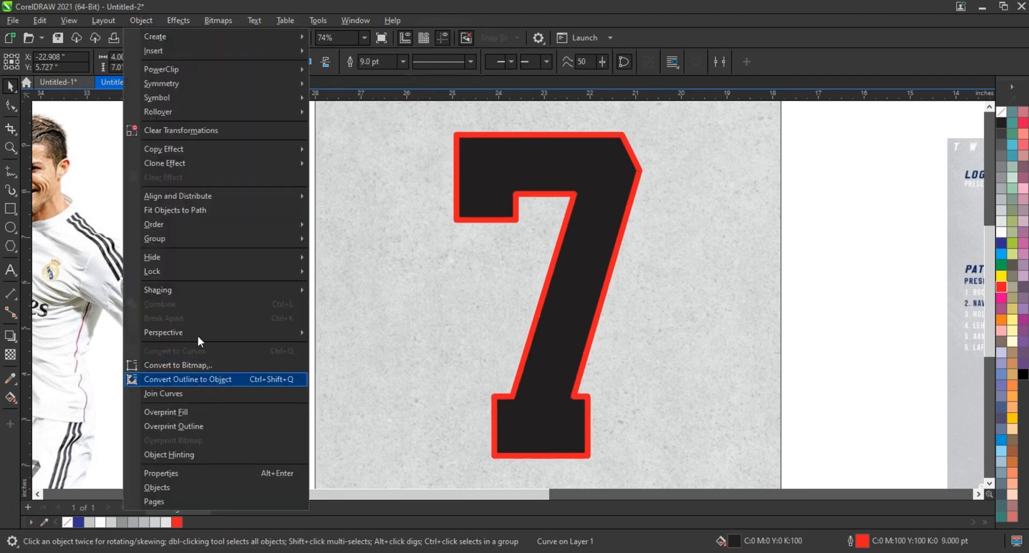
click(200, 380)
click(251, 328)
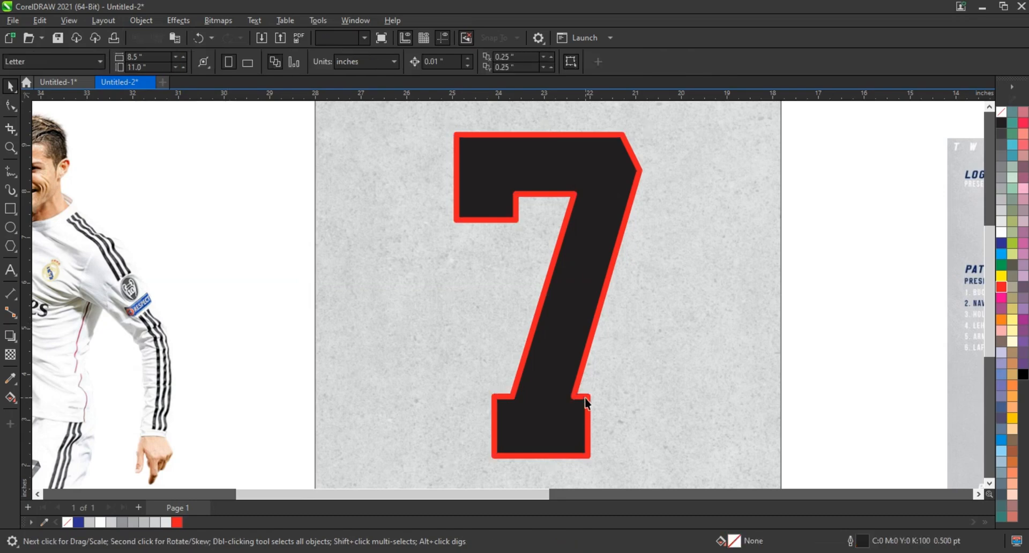
click(588, 397)
drag(587, 364, 654, 358)
key(ctrl+z)
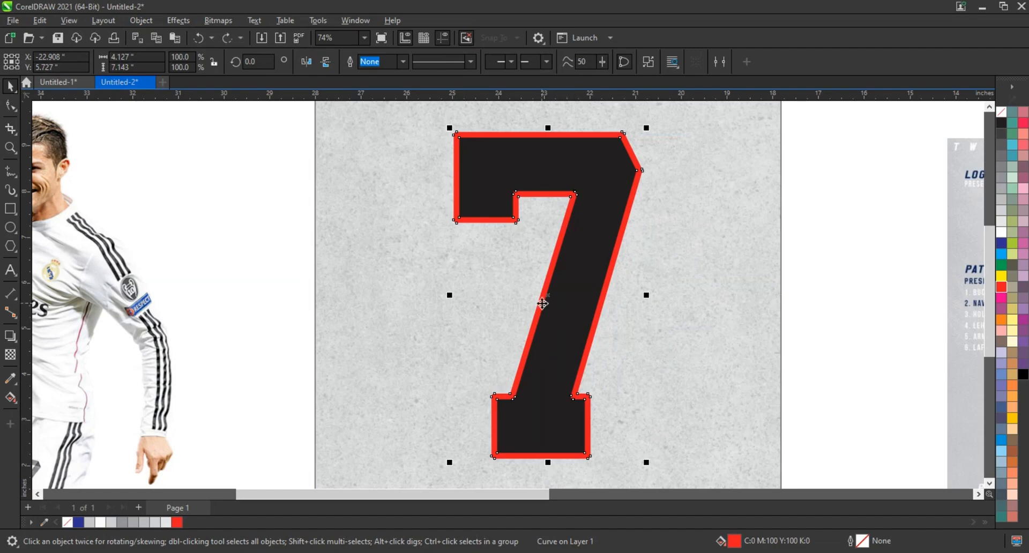
- Offset the red outline shape from the black 7, about 0.4 inch to the left and 0.33 inch up
drag(541, 303, 496, 294)
scroll(436, 338, down, 2)
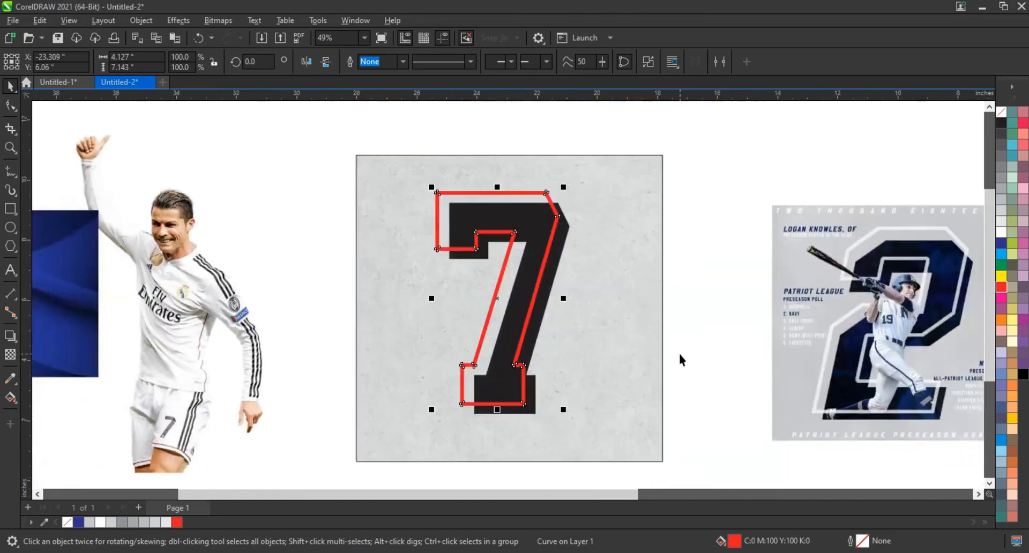
click(676, 364)
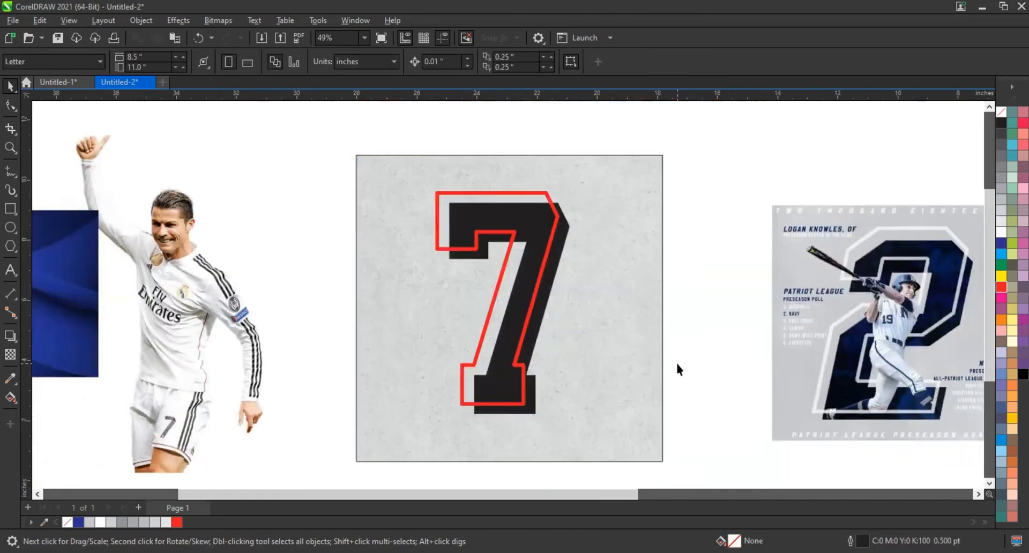
- PowerClip the blue wavy background image inside the black 7
right_click(92, 303)
click(127, 358)
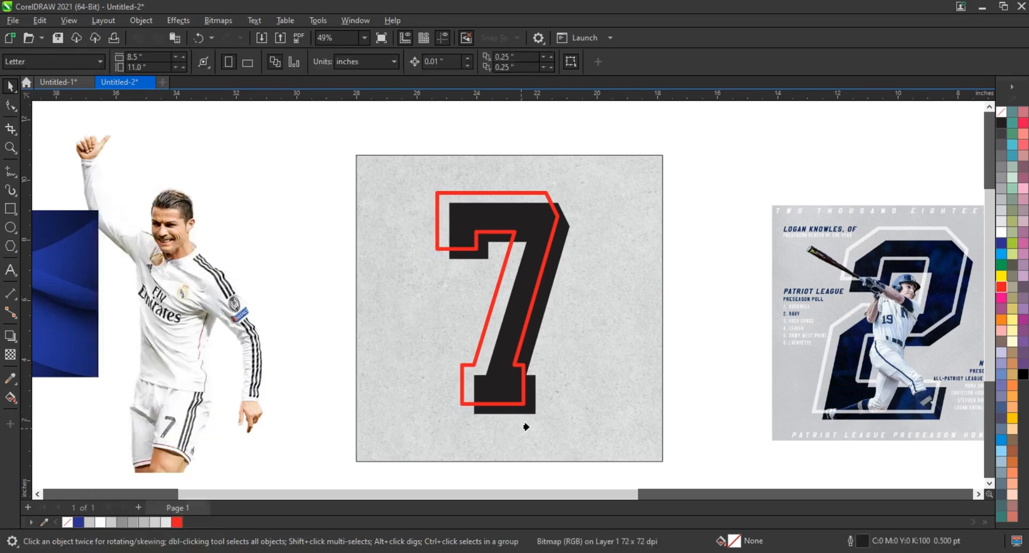
click(530, 402)
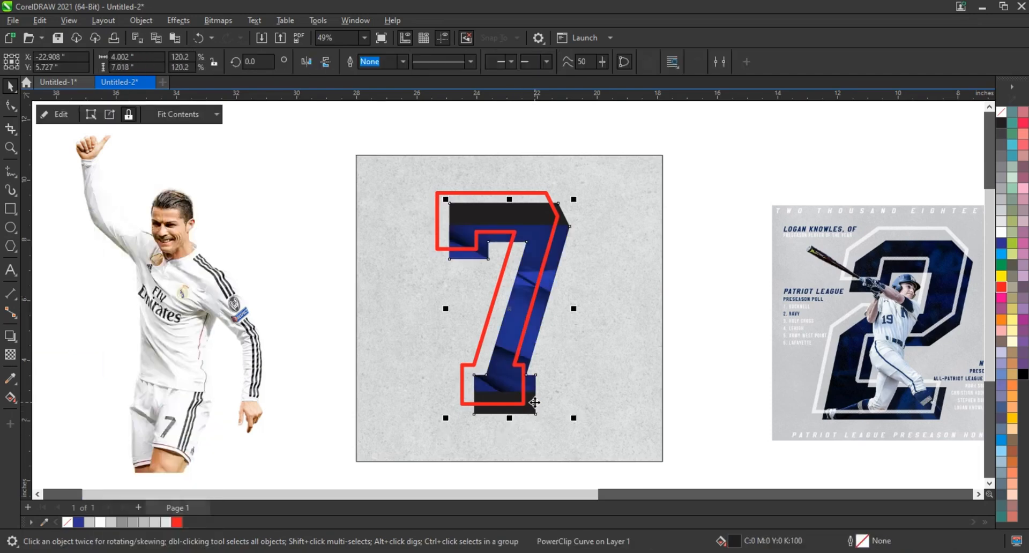
- Edit the 7's PowerClip contents and enlarge the blue image to about 11.76 × 7.84 inches
right_click(536, 322)
click(583, 173)
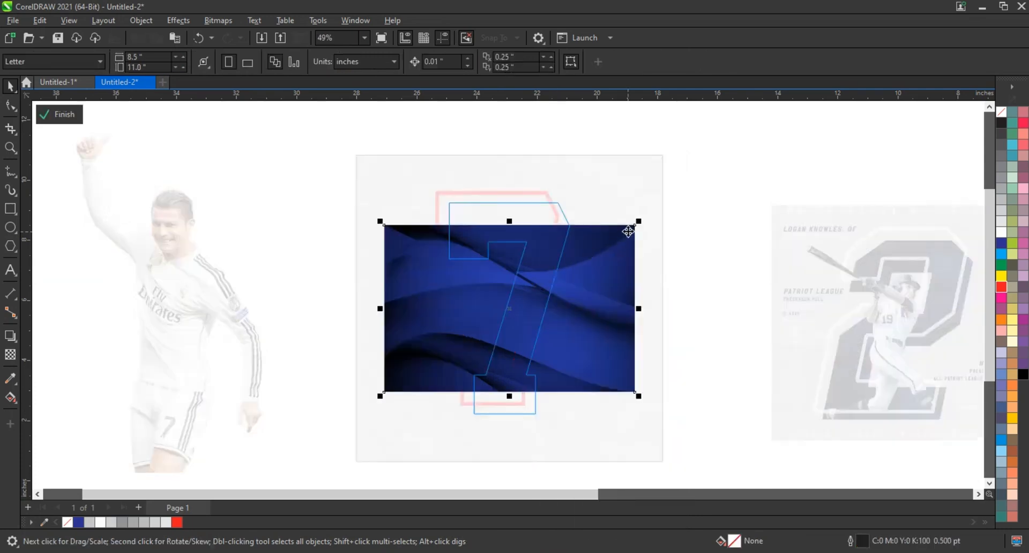
drag(639, 224, 754, 234)
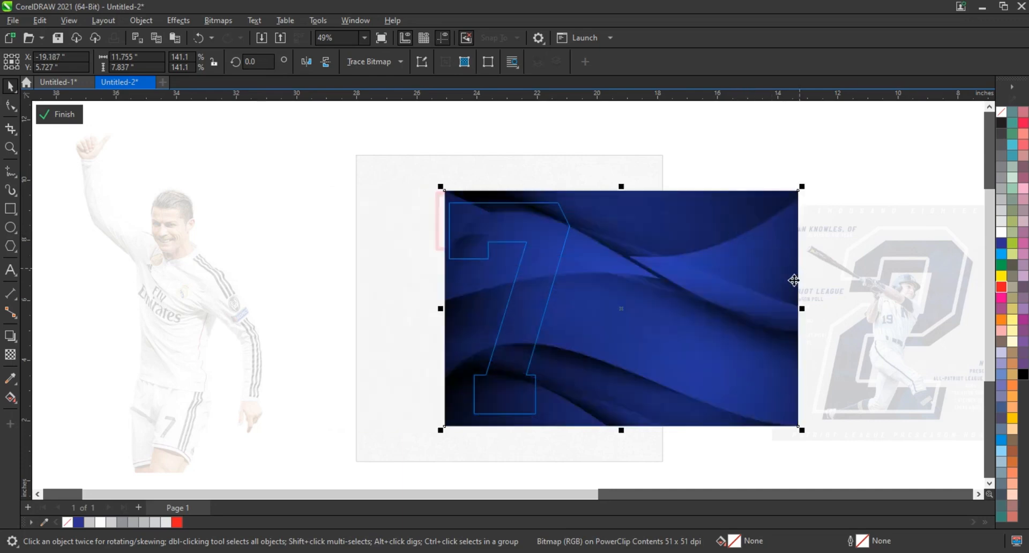
- Mirror the blue image horizontally, shift it left so its right part fills the 7, and finish editing the contents
click(307, 61)
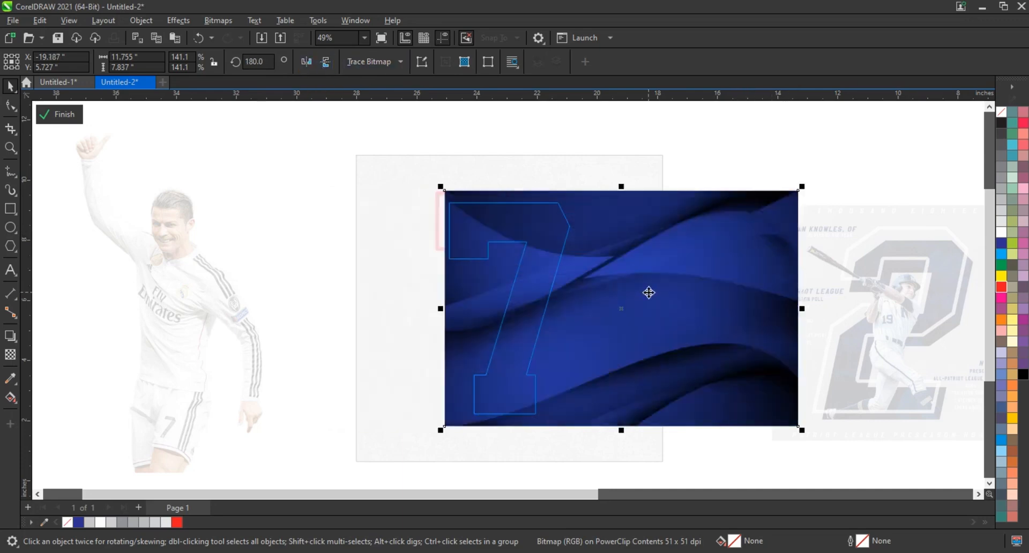
drag(647, 291, 426, 284)
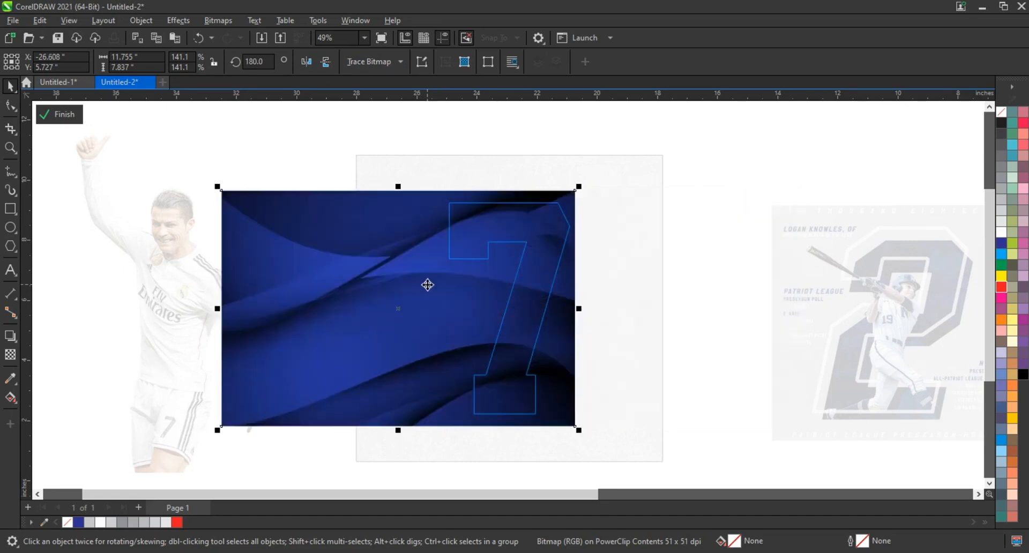
ctrl+click(541, 304)
click(605, 310)
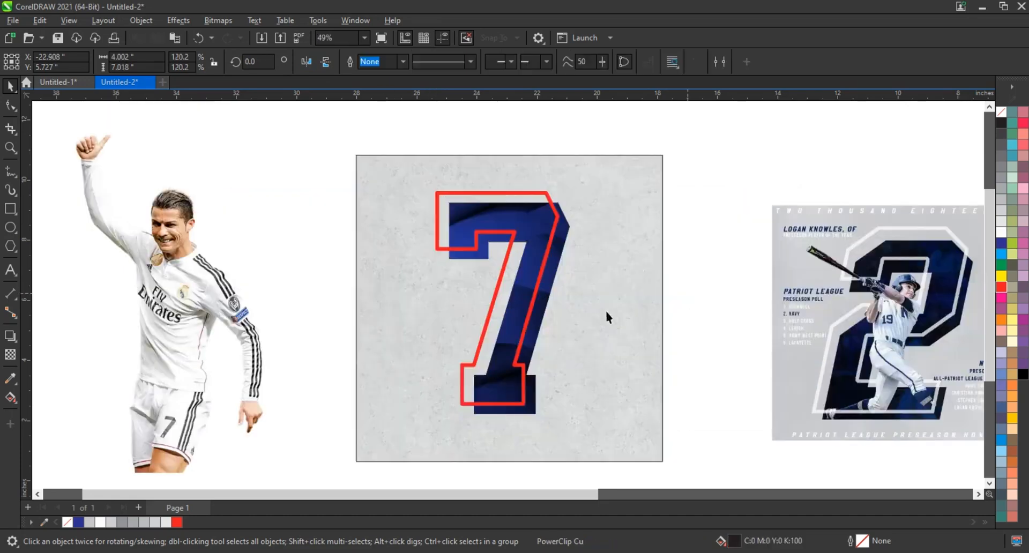
- Recolour the red outline shape around the 7 white
click(536, 286)
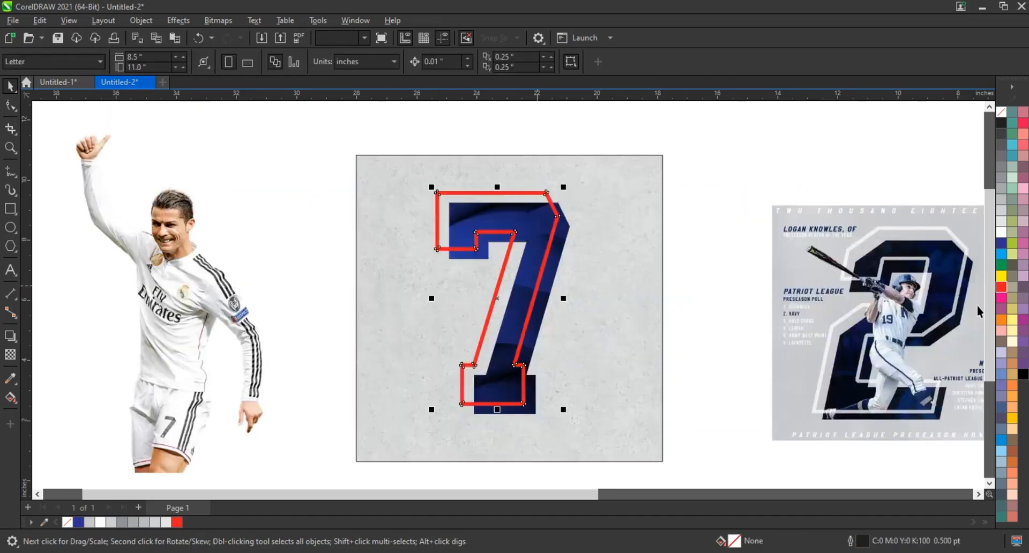
right_click(1000, 232)
click(728, 297)
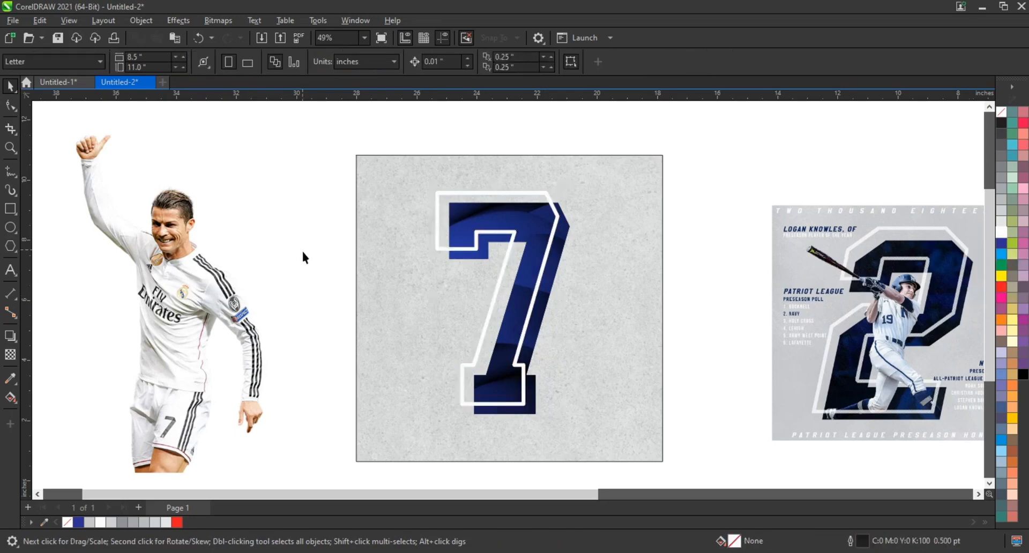
click(11, 150)
drag(366, 167, 689, 437)
click(10, 86)
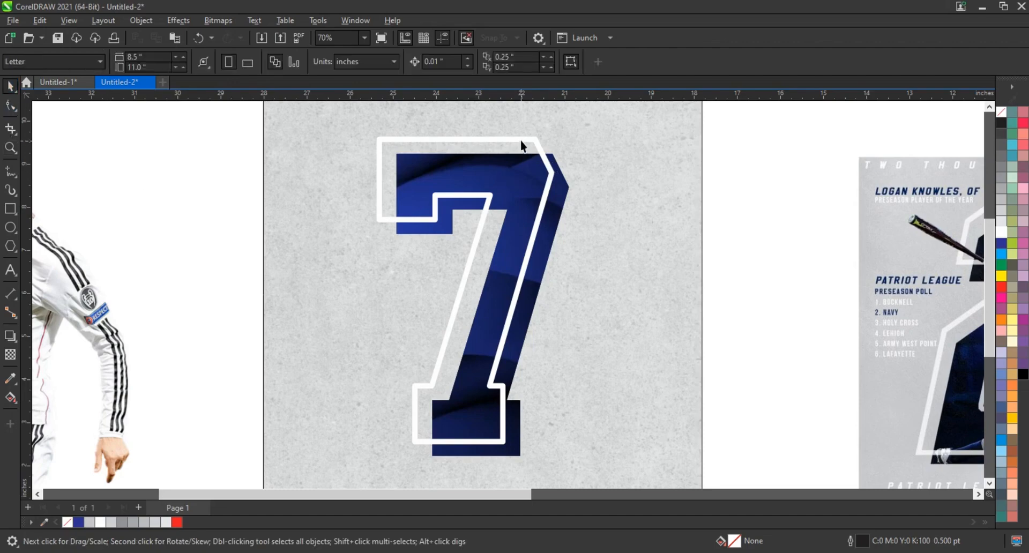
- Apply a uniform transparency of 19 to the white outline around the 7
click(531, 152)
click(10, 354)
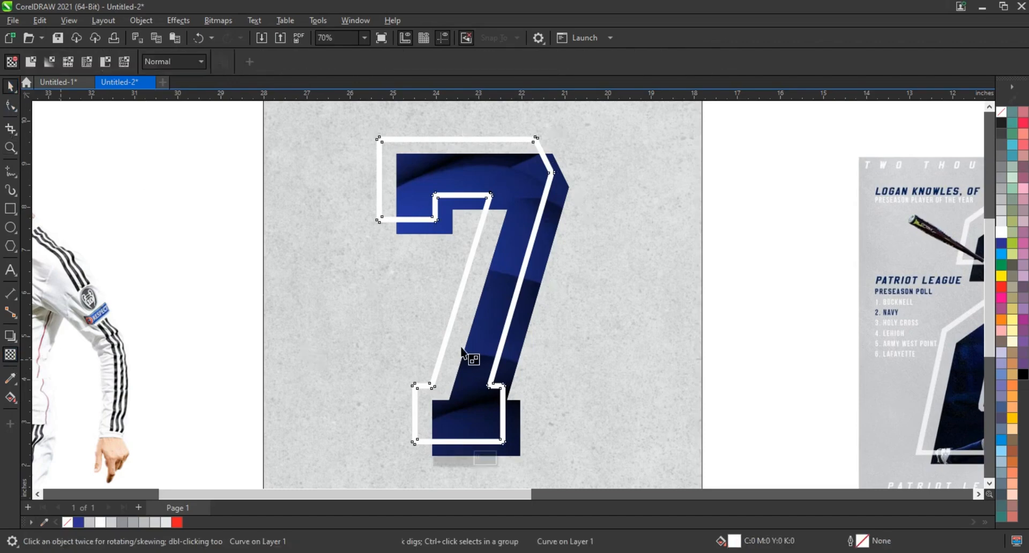
click(445, 460)
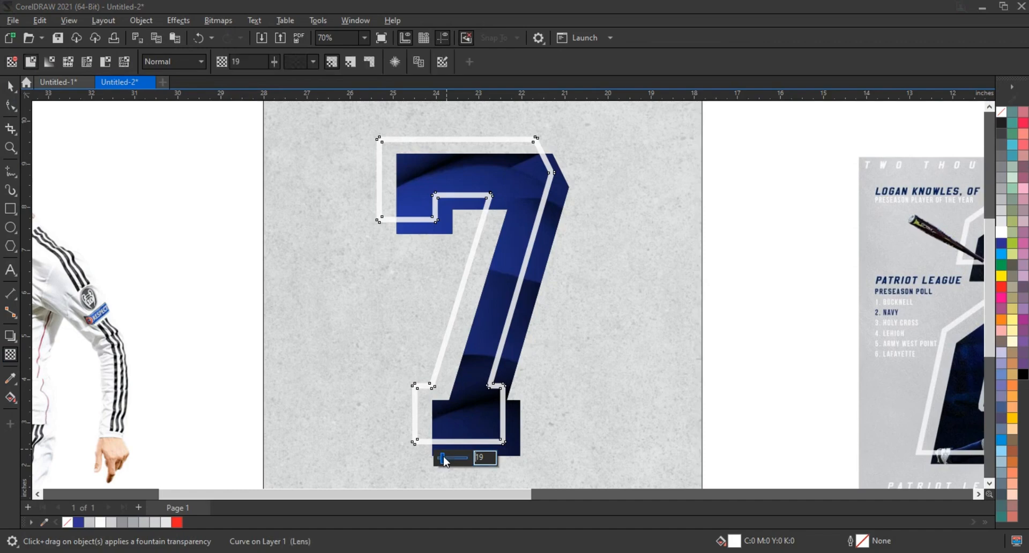
click(9, 86)
click(236, 305)
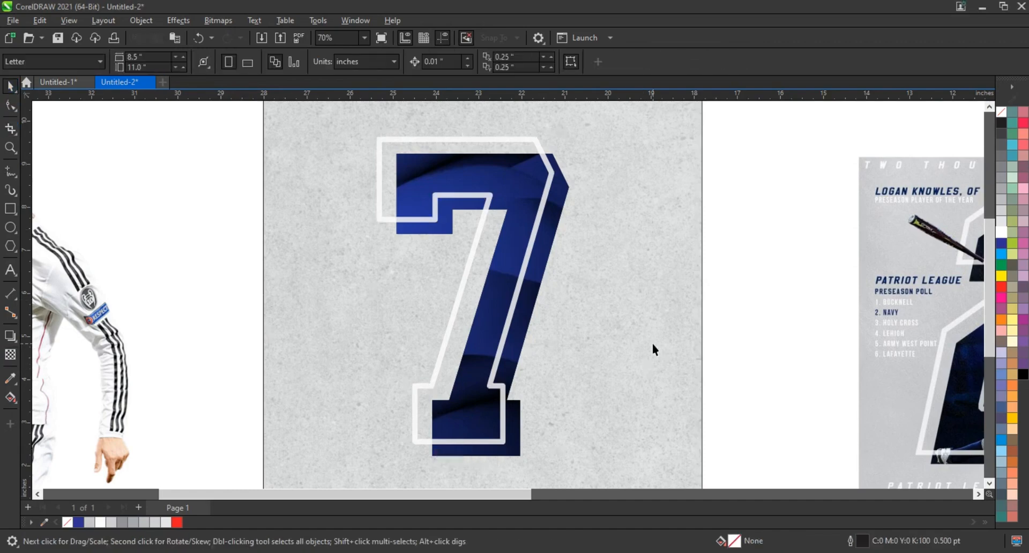
- Move the footballer cutout onto the poster over the 7 and bring it to the front of the layer
scroll(651, 341, down, 1)
drag(629, 462, 629, 464)
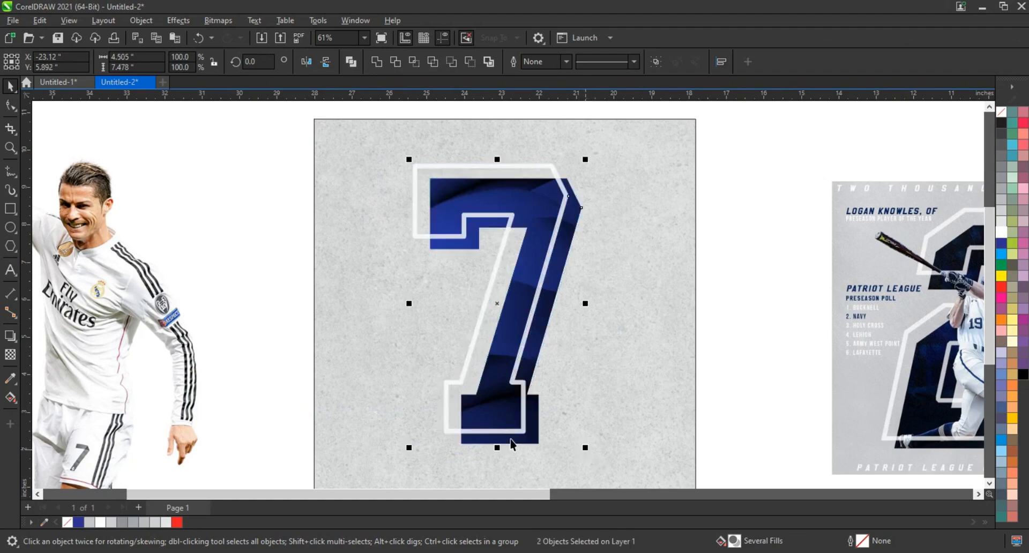
click(115, 335)
drag(261, 305, 437, 272)
key(shift+Page_Up)
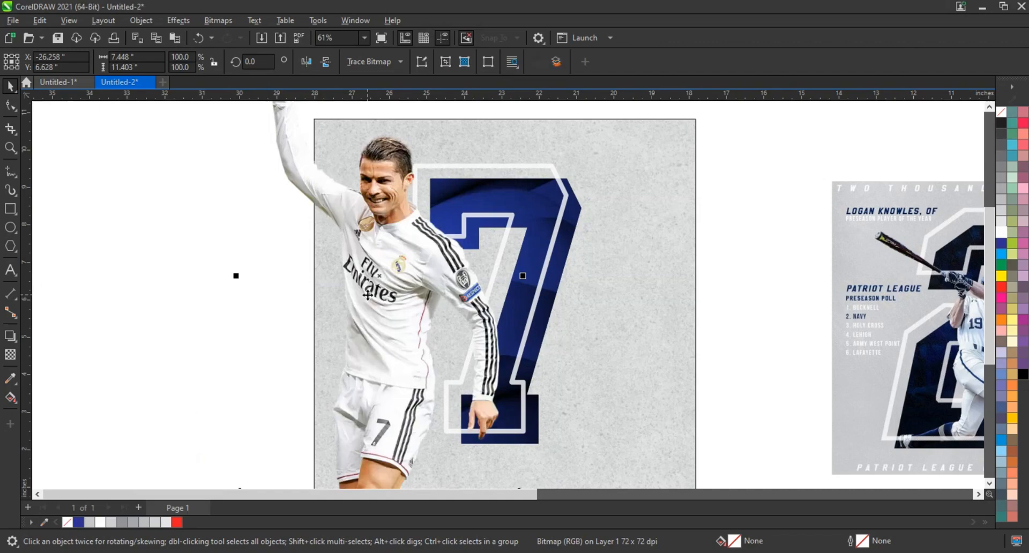
- Scale the footballer down to about 4.303 × 6.589 inches and position him over the 7 with his lower edge near its base
scroll(395, 300, down, 1)
drag(493, 117, 454, 173)
drag(458, 313, 481, 316)
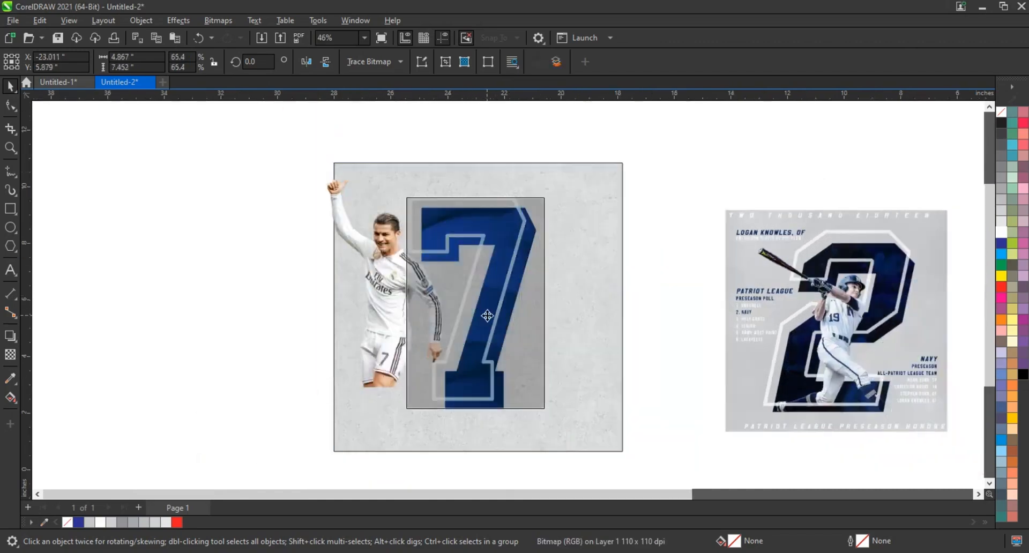
click(9, 149)
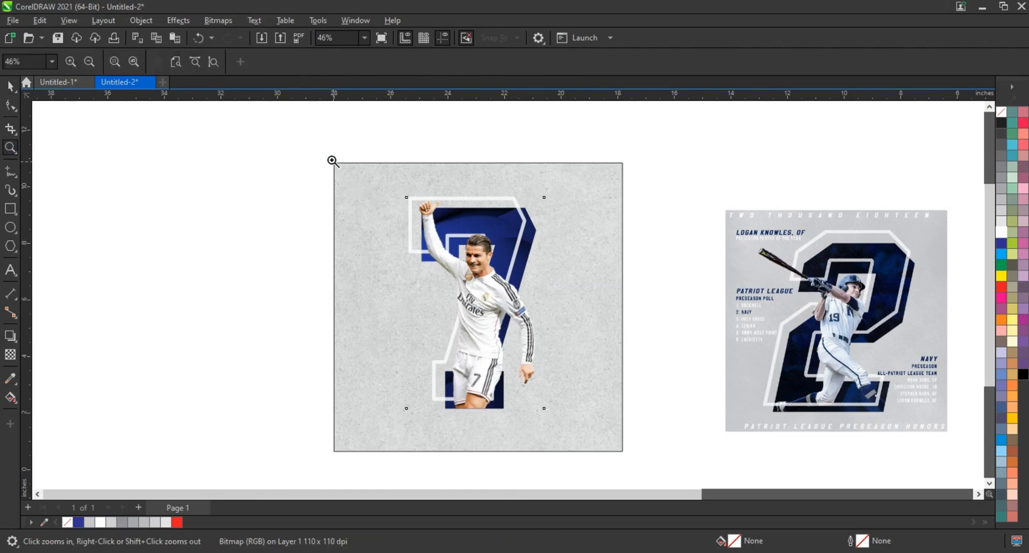
drag(332, 161, 638, 427)
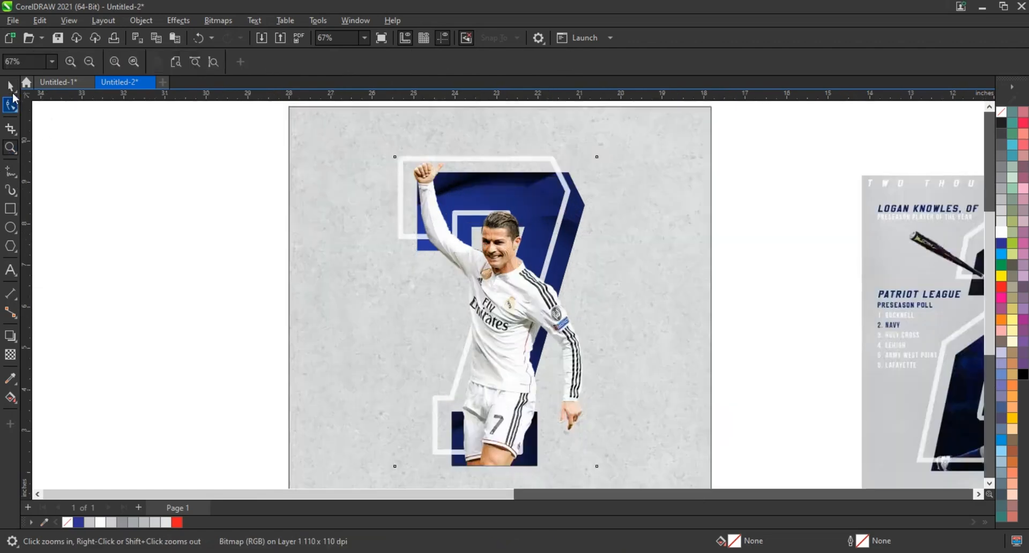
click(10, 86)
drag(600, 154, 580, 187)
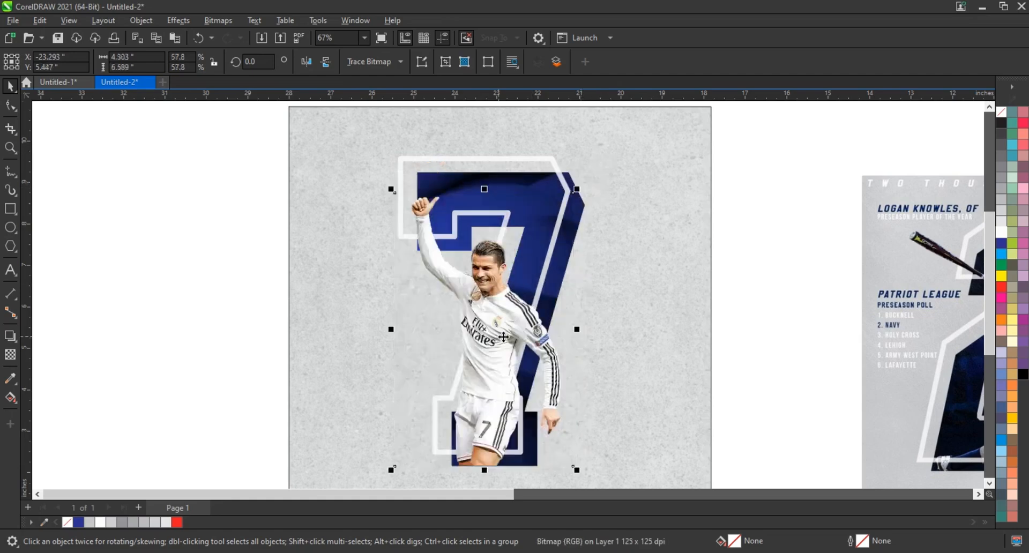
- Convert the footballer to an 8-bit grayscale bitmap at 300 dpi with anti-aliasing and a transparent background
scroll(411, 432, up, 1)
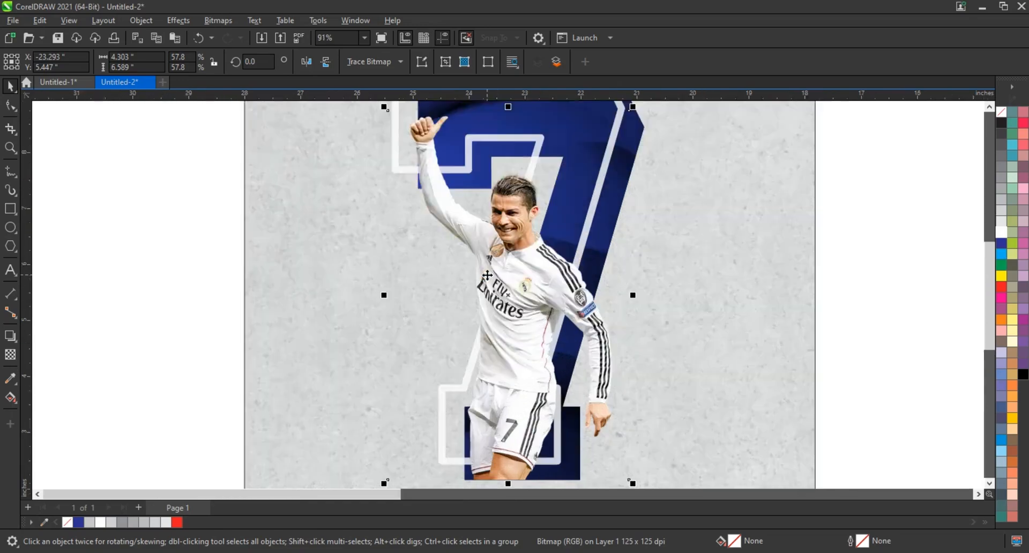
click(214, 20)
click(216, 39)
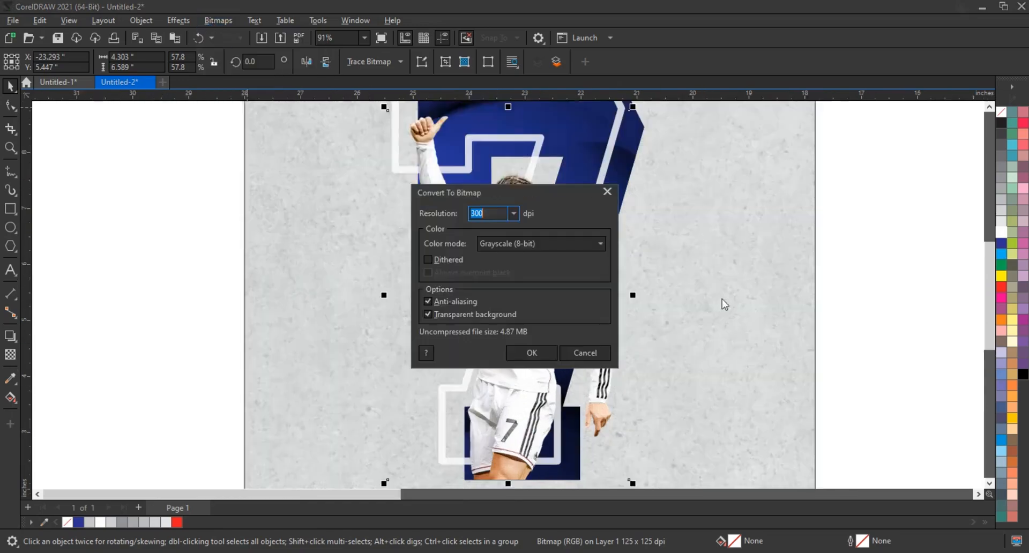
drag(543, 199, 787, 205)
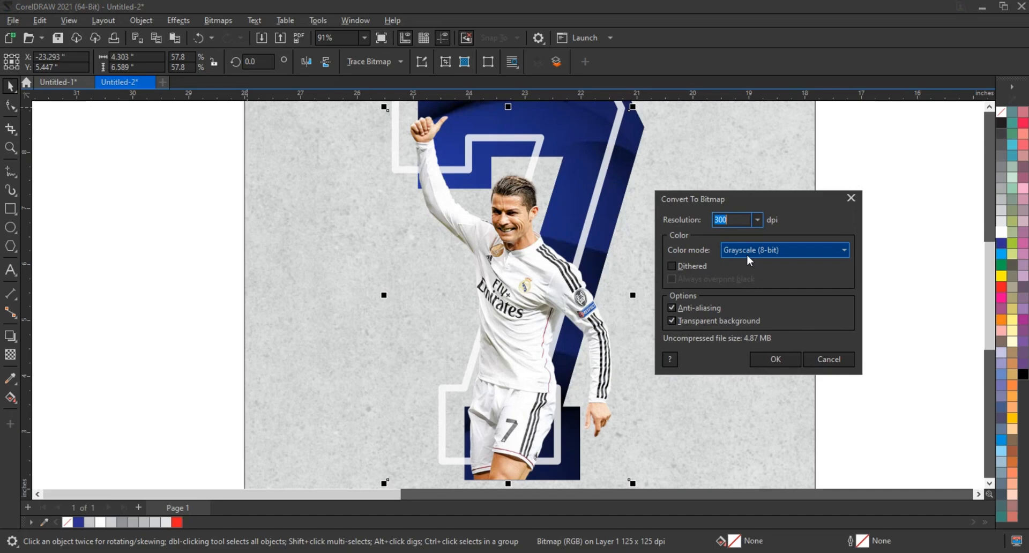
click(775, 357)
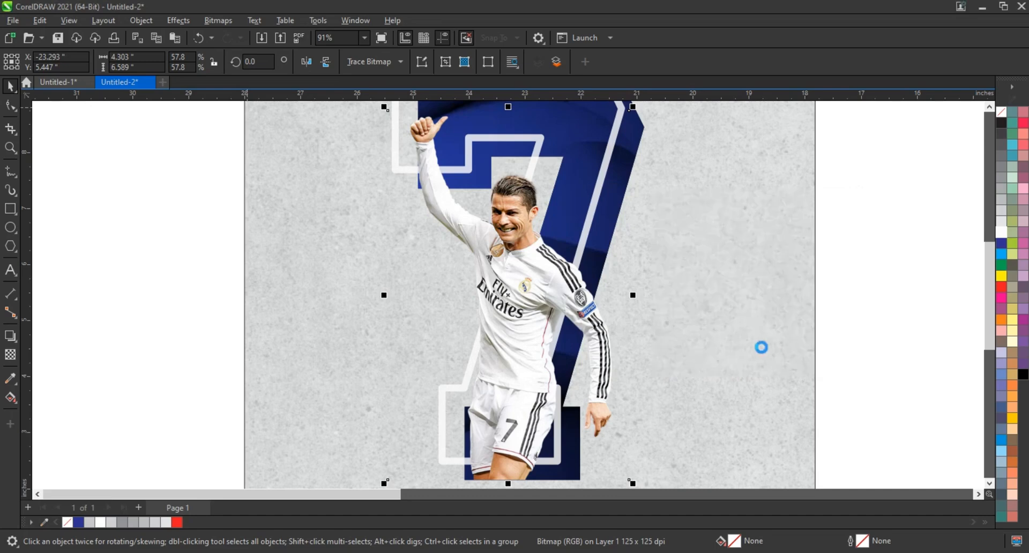
click(875, 353)
- Copy the grayscale footballer and paste a duplicate in the same place, undoing the trial move to the side
click(581, 308)
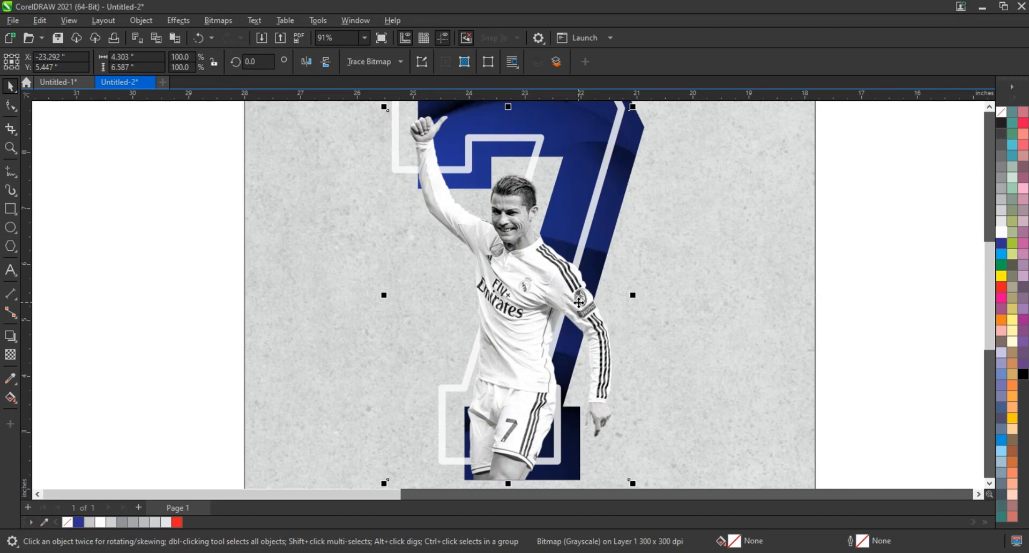
right_click(579, 302)
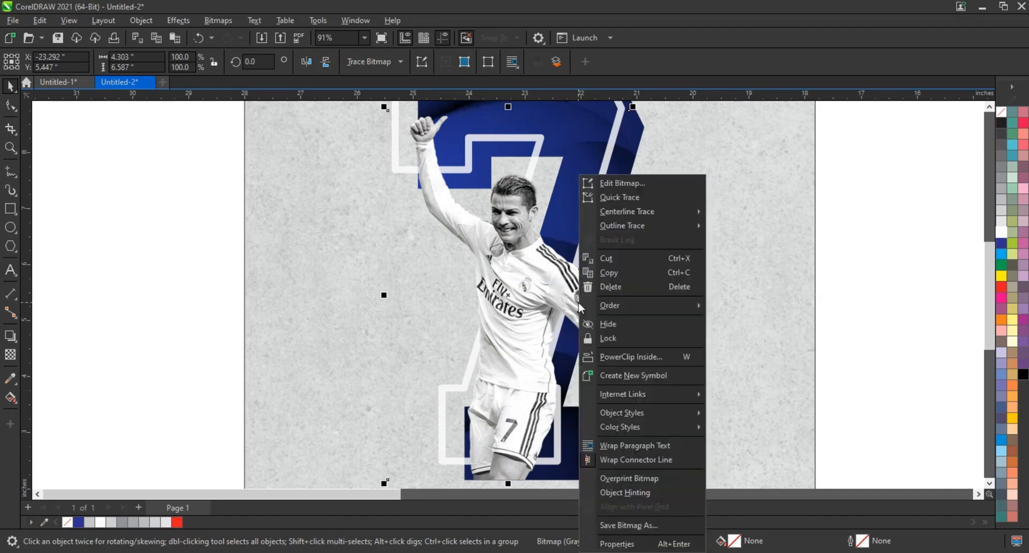
click(612, 274)
right_click(853, 285)
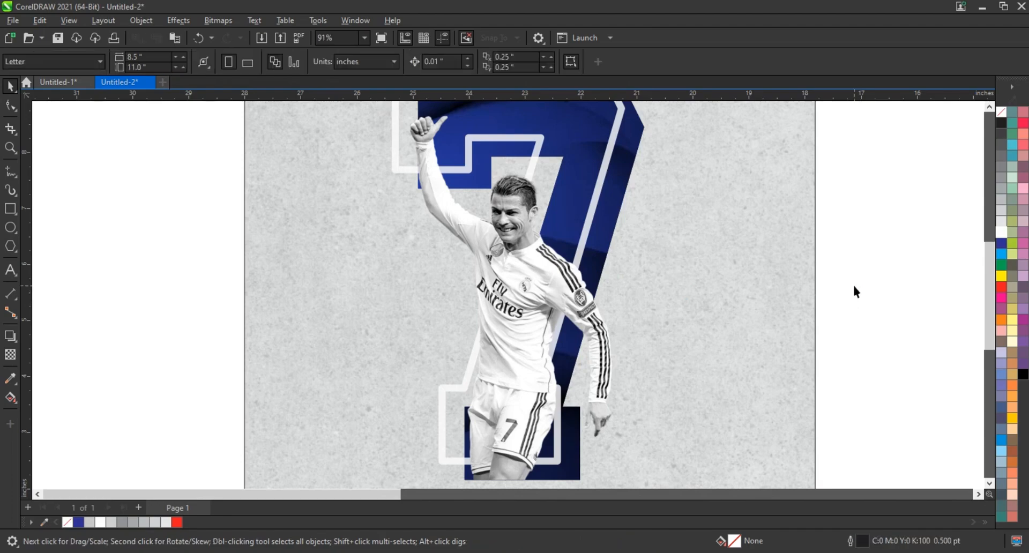
click(875, 381)
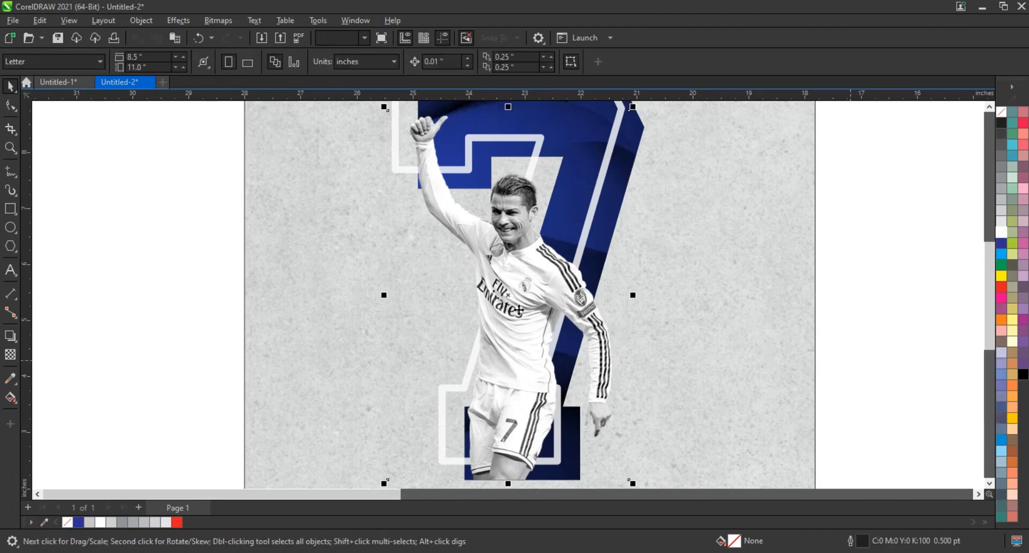
drag(519, 311, 846, 312)
key(ctrl+z)
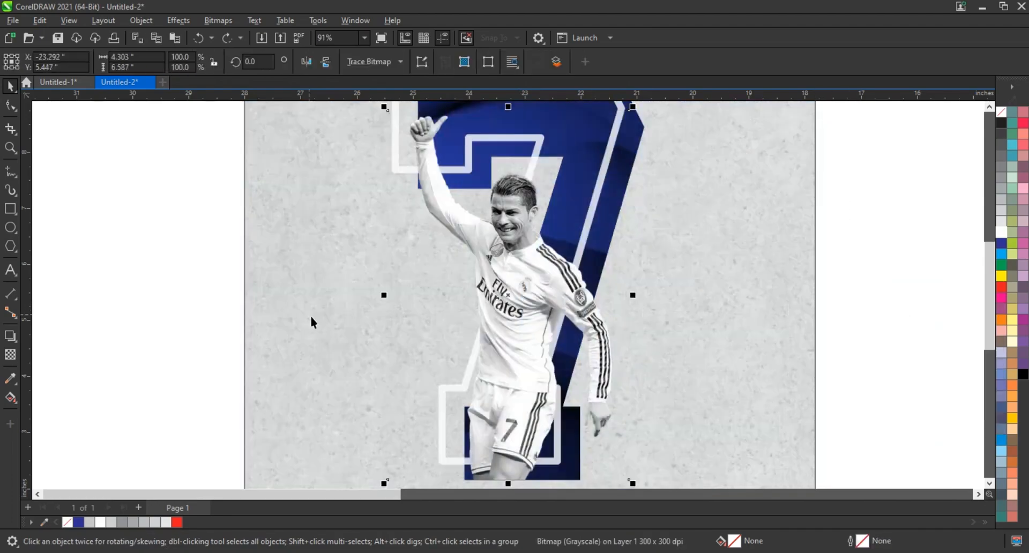
- PowerClip one copy of the grayscale footballer inside the blue 7
scroll(311, 316, down, 1)
right_click(482, 268)
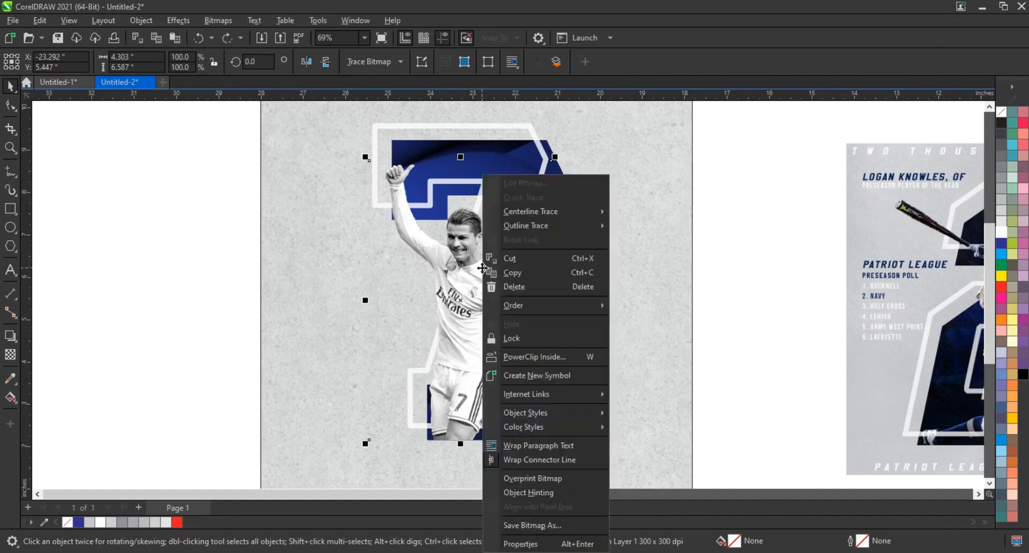
click(533, 358)
click(545, 217)
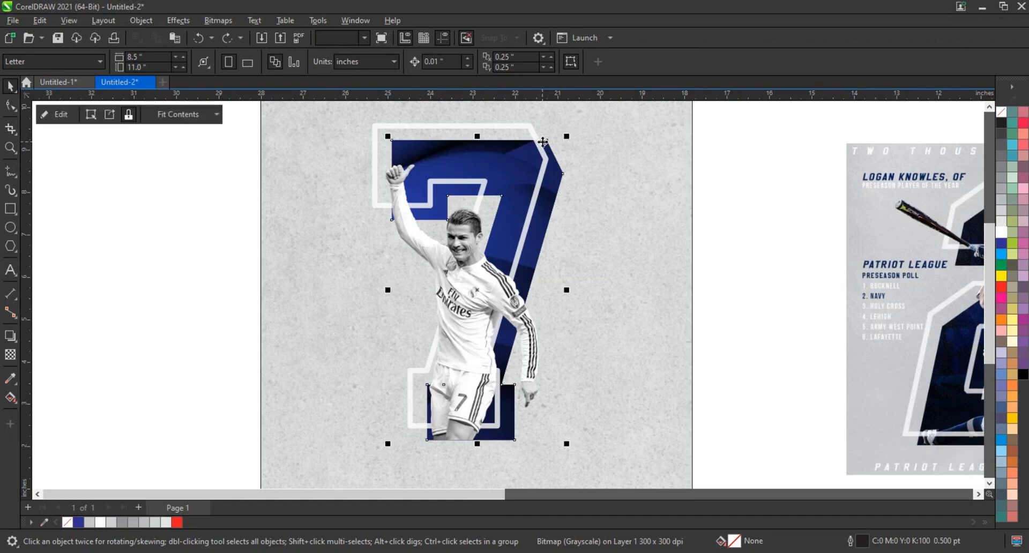
- Move the unclipped footballer off the poster to check the copy inside the 7, and undo the move
click(761, 268)
click(485, 297)
drag(485, 298, 202, 292)
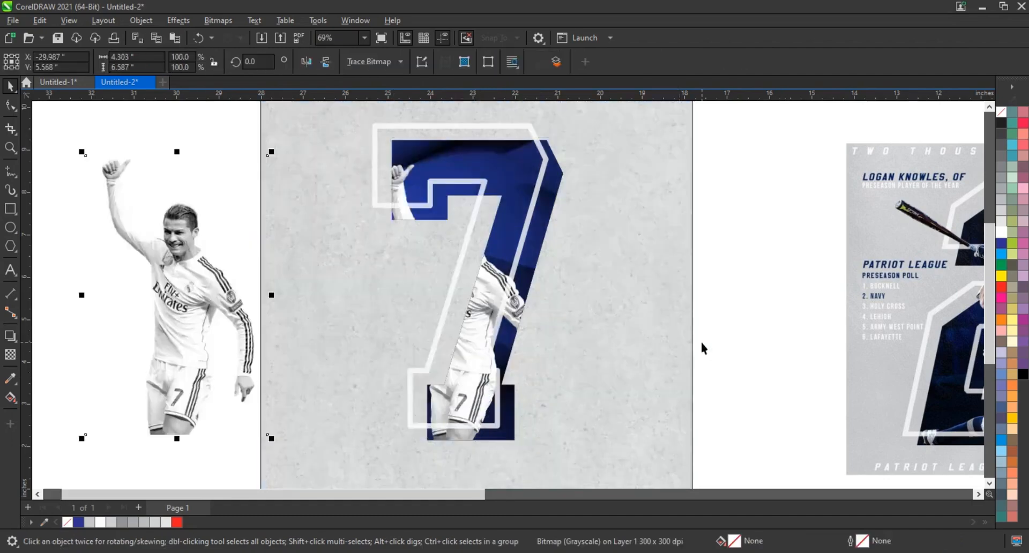
key(ctrl+z)
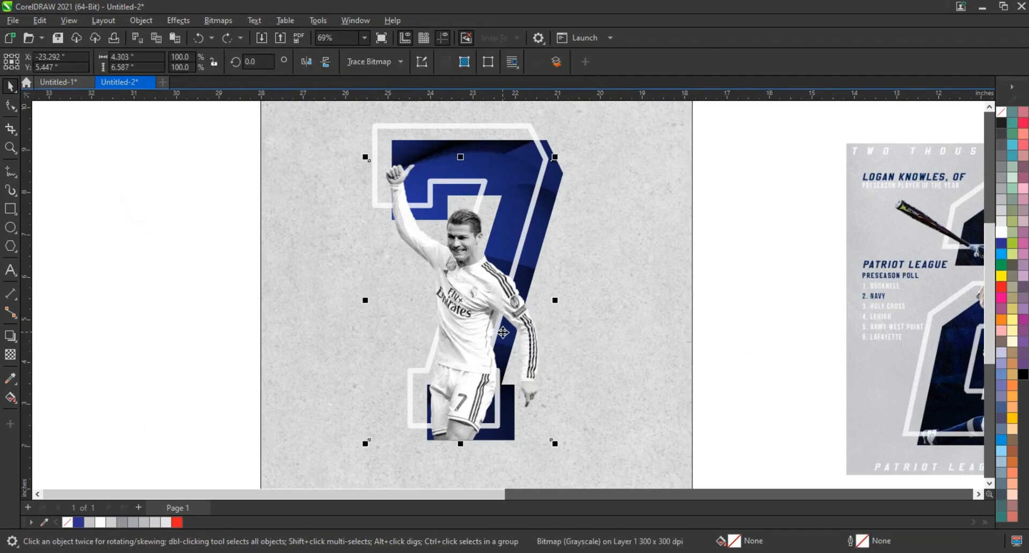
- Add two nodes on the lower edge of the unclipped footballer's boundary and pull its lower-left corner node up toward the waist
click(10, 105)
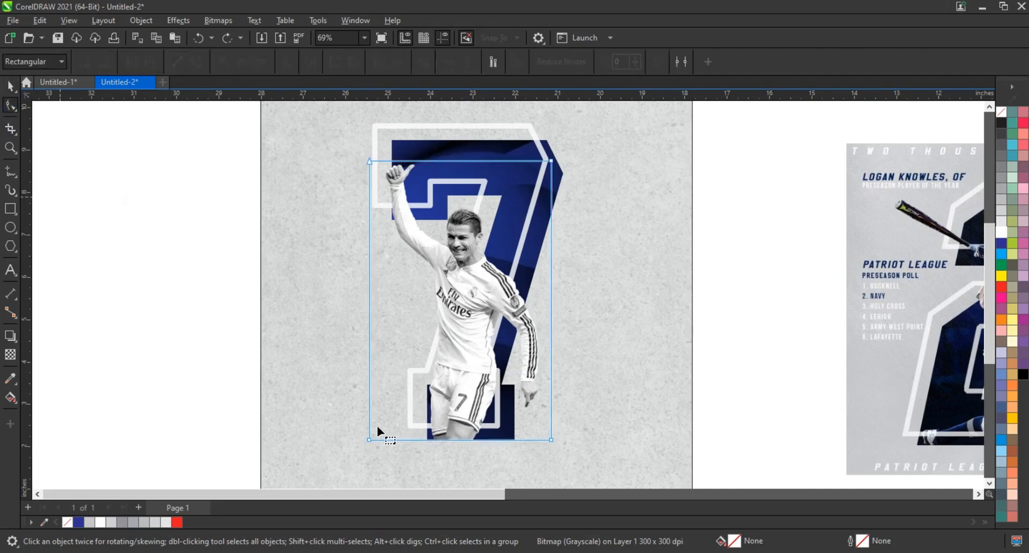
double_click(519, 440)
double_click(399, 440)
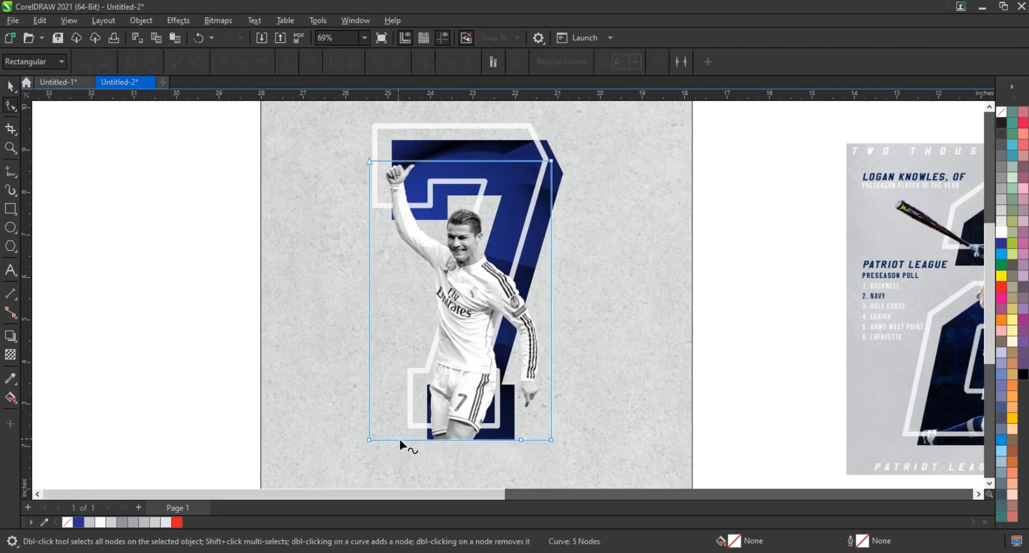
drag(370, 439, 403, 330)
key(z)
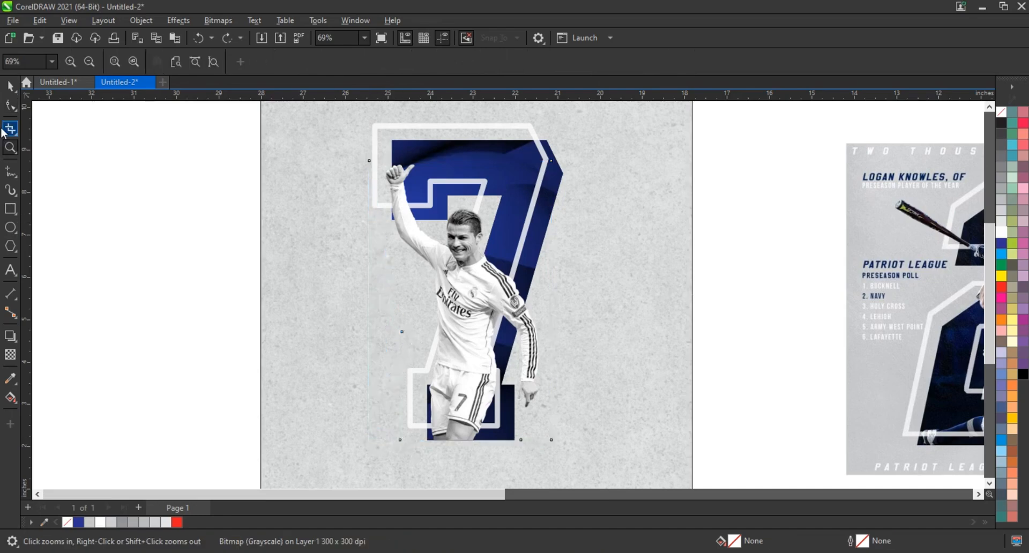
- Raise the two added boundary nodes to crop the unclipped footballer diagonally across the shorts, keeping the hand visible
click(9, 105)
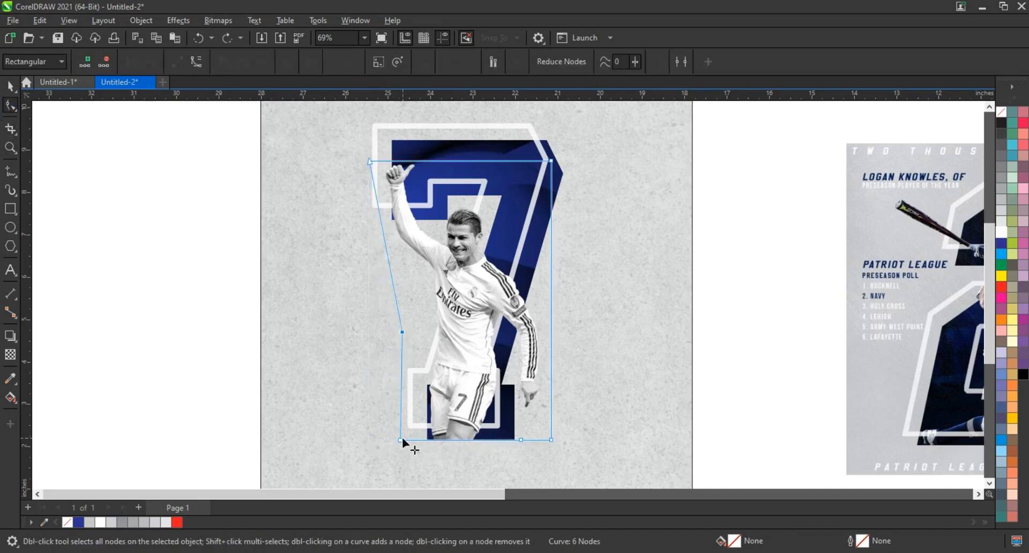
drag(400, 436, 405, 408)
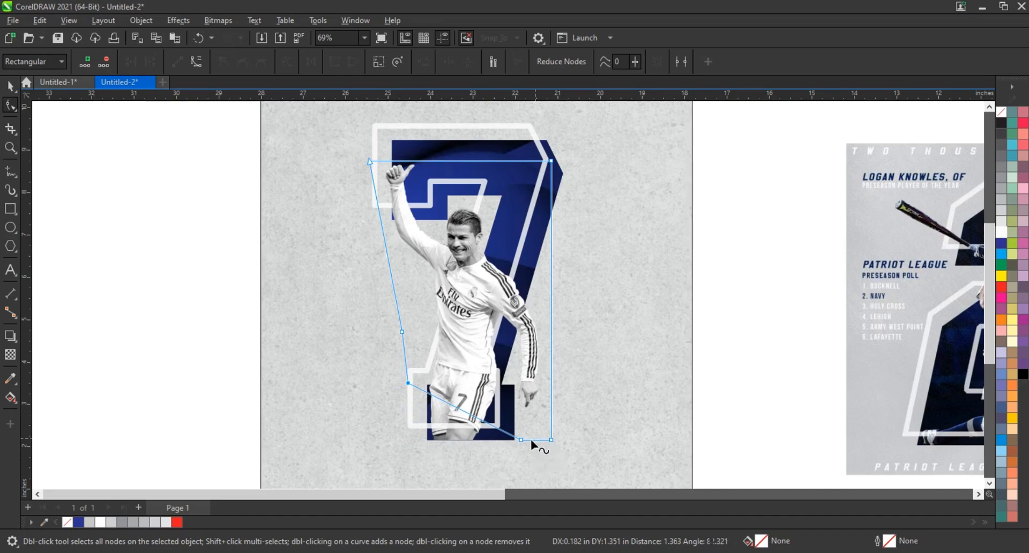
drag(521, 439, 518, 412)
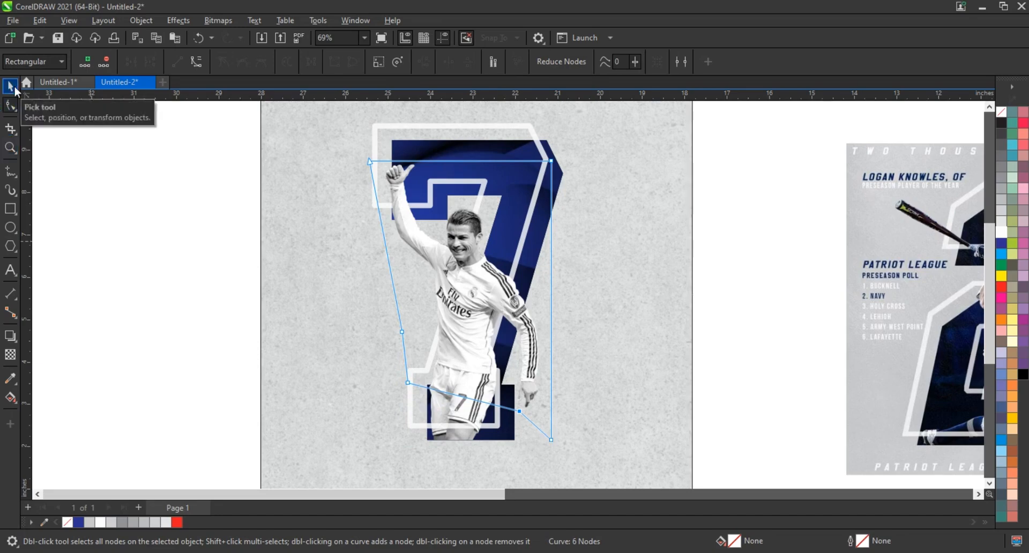
click(10, 86)
click(166, 278)
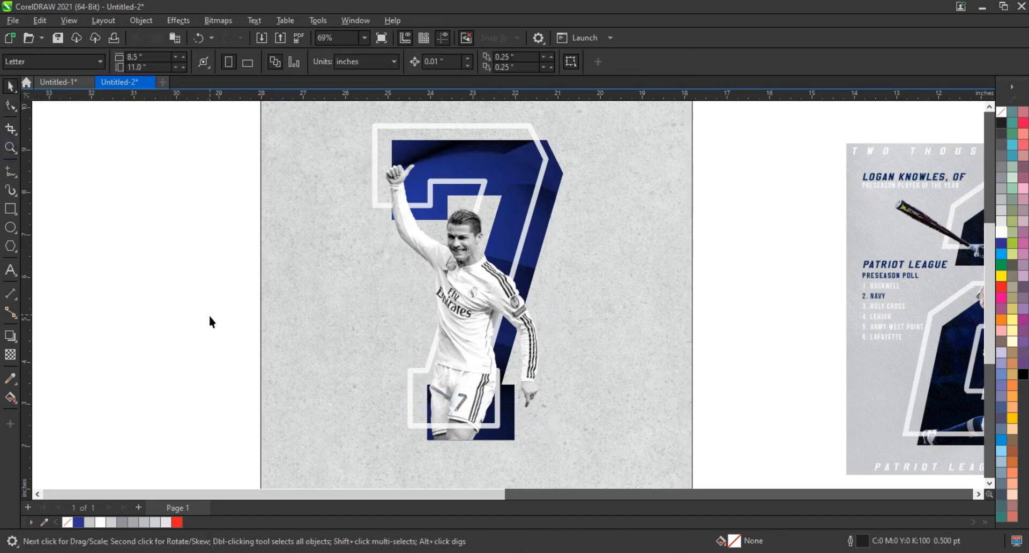
- Paste "cristiano ronaldo" as artistic text in the empty area beside the poster
scroll(210, 321, down, 2)
click(319, 337)
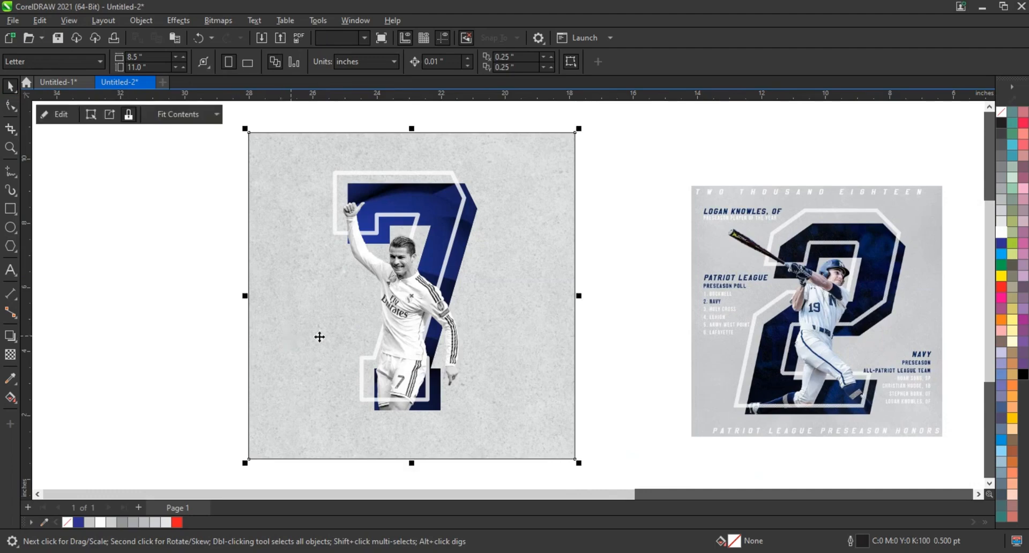
key(shift+F2)
click(248, 337)
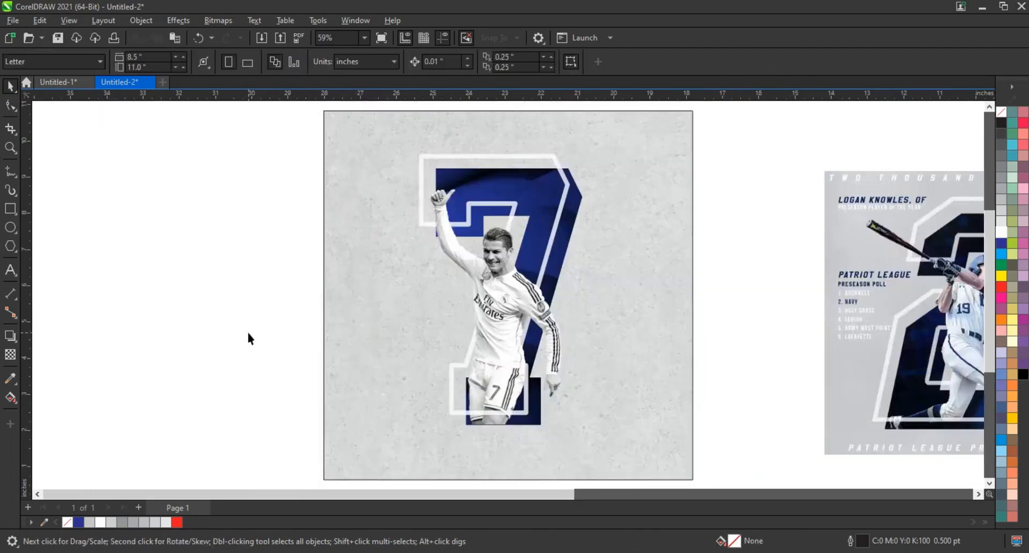
click(85, 552)
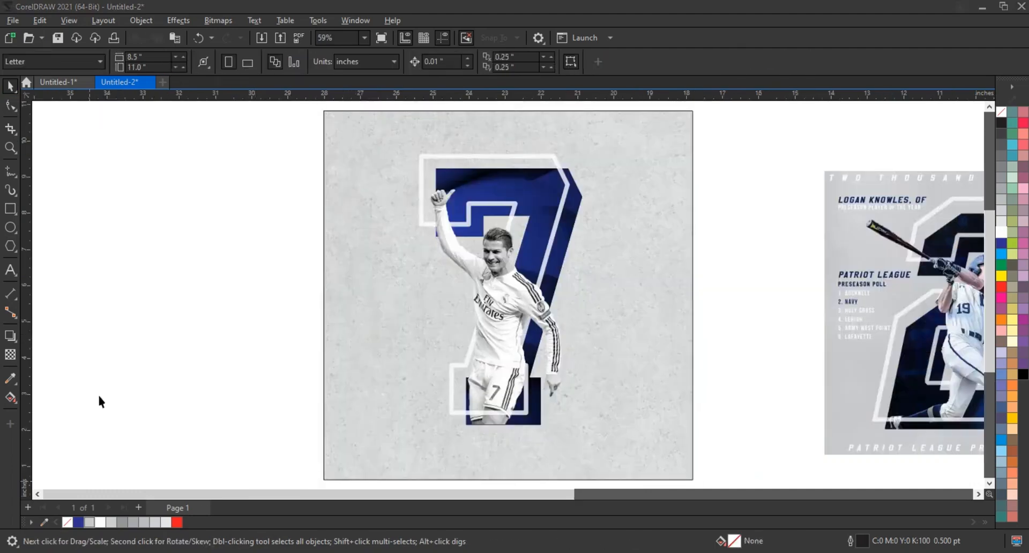
click(11, 272)
click(114, 316)
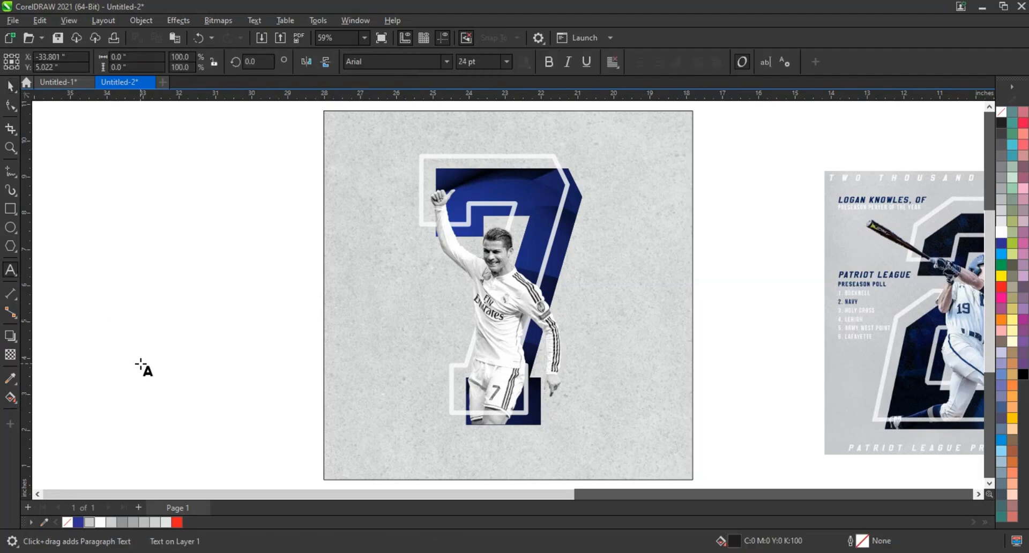
text(cristiano ronaldo)
- Set the font of the "cristiano ronaldo" text to Superstar M54
click(12, 88)
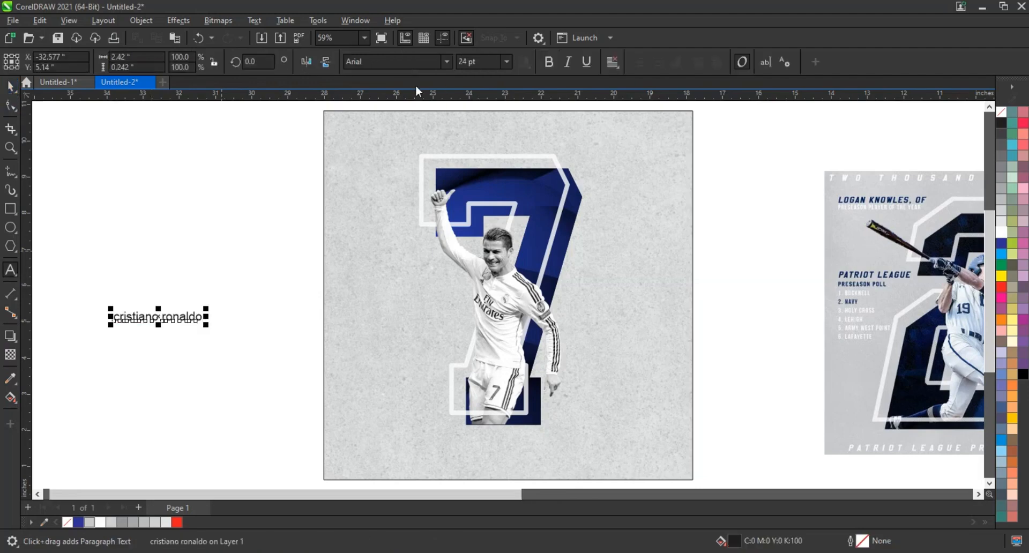
click(446, 61)
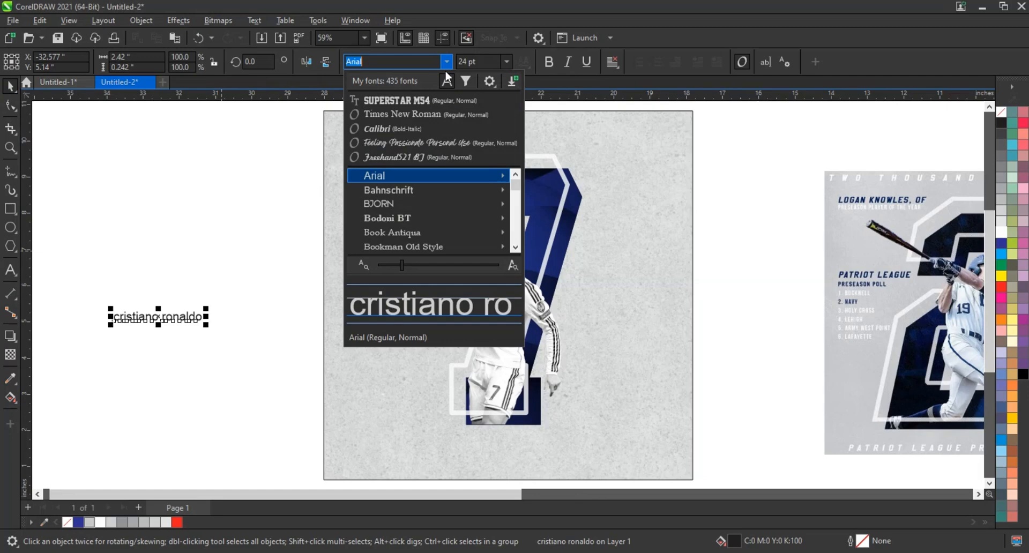
click(414, 102)
- Move the "cristiano ronaldo" text onto the poster above the 7 and widen its letter spacing
drag(207, 318, 591, 161)
drag(621, 160, 647, 161)
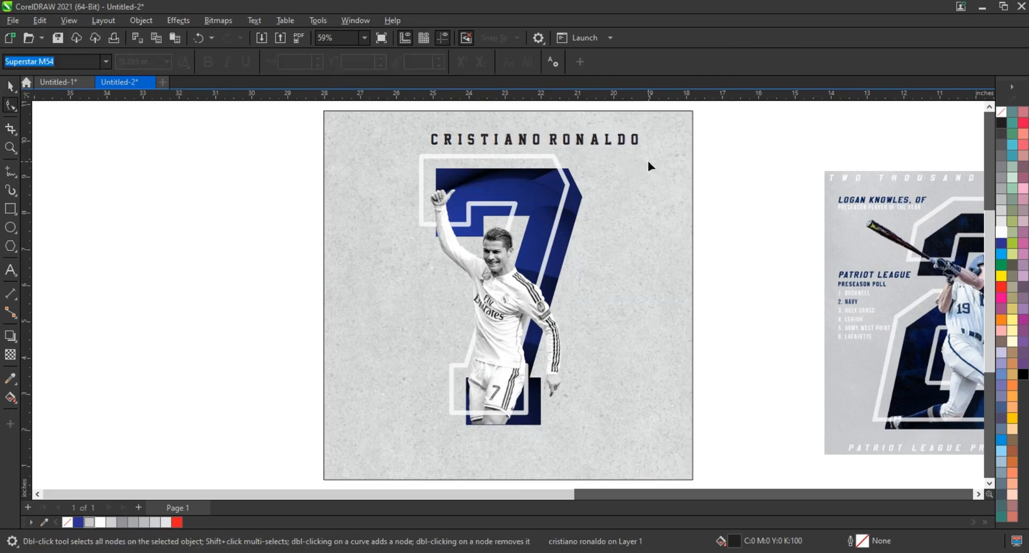
- Fill the "cristiano ronaldo" text with white, raise it slightly and center it horizontally on the poster background above the 7
click(9, 86)
click(1002, 232)
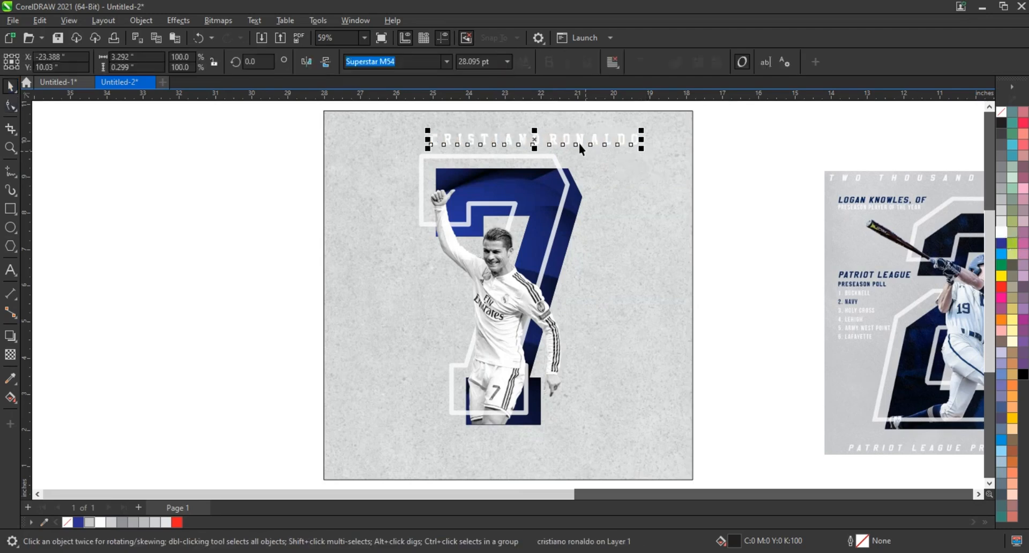
drag(578, 143, 551, 136)
shift+click(638, 182)
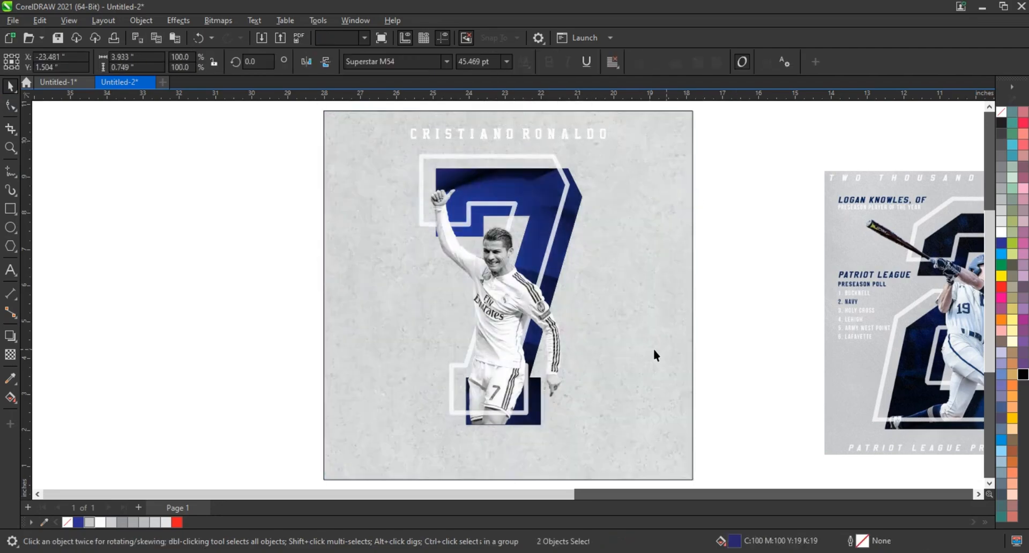
click(653, 349)
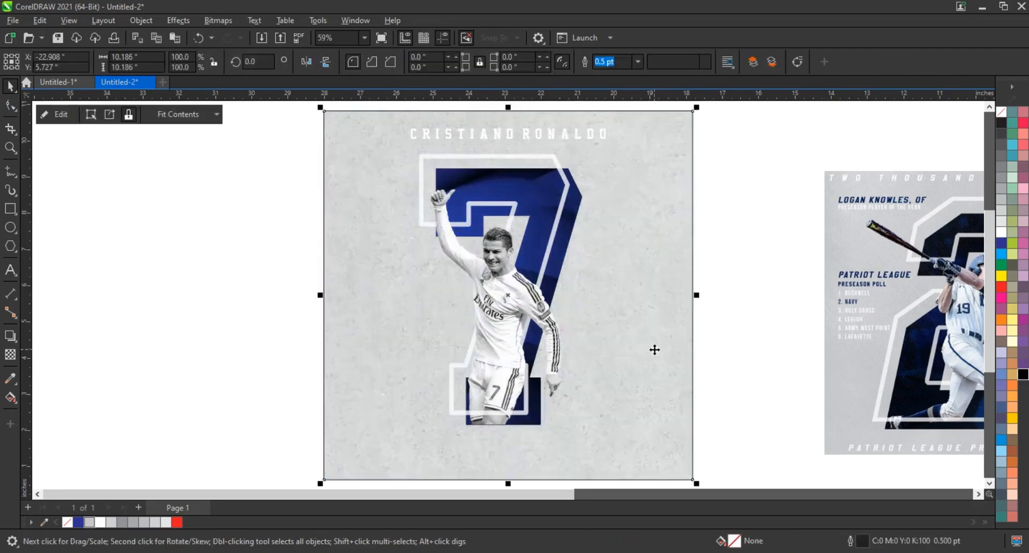
click(754, 327)
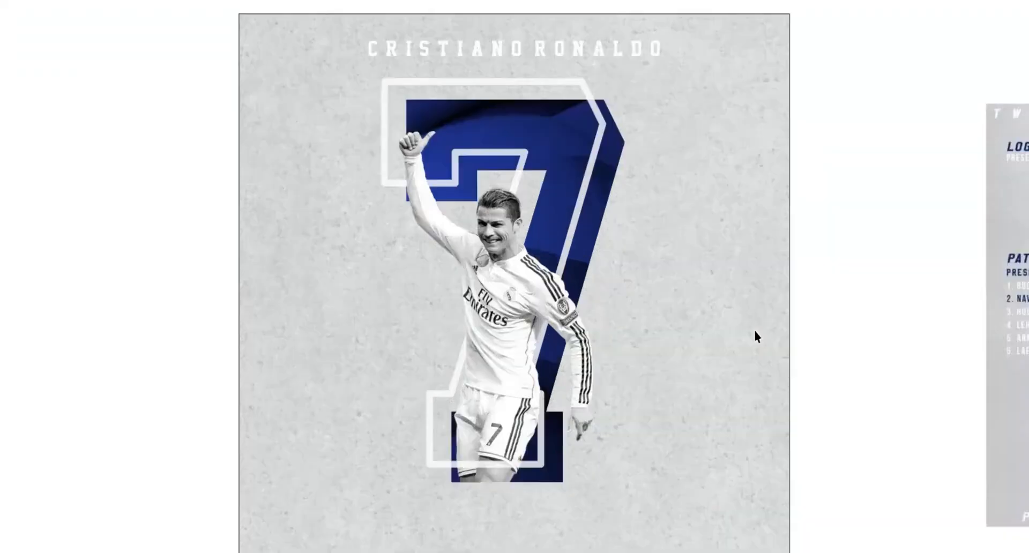
click(685, 335)
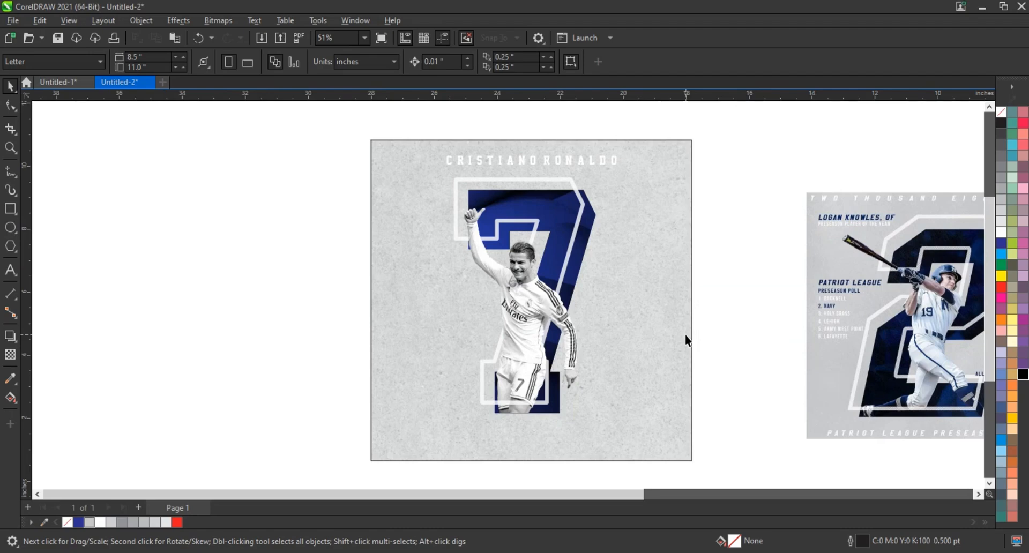
- Undo the displacement of the textured background square and remove the square's outline
drag(383, 185, 635, 431)
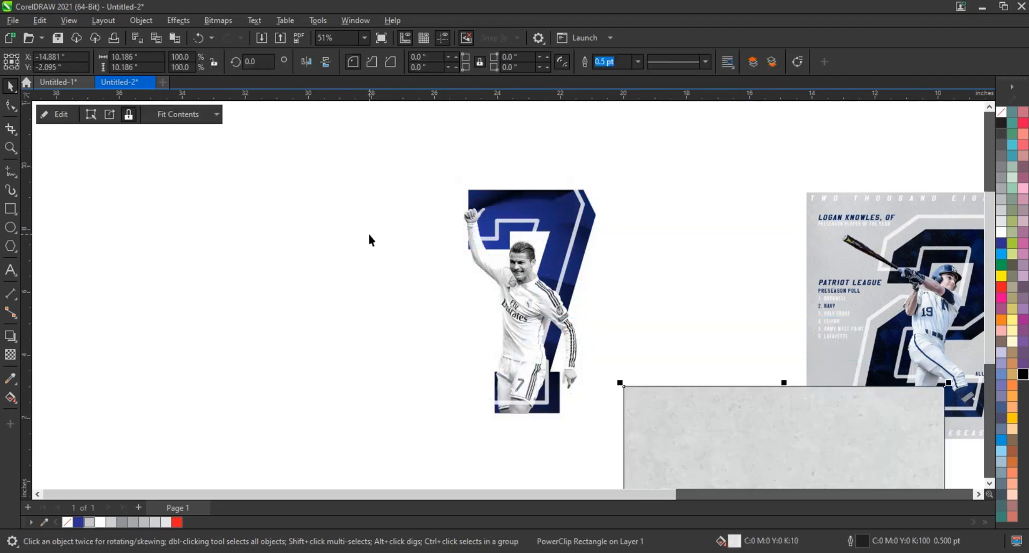
key(ctrl+z)
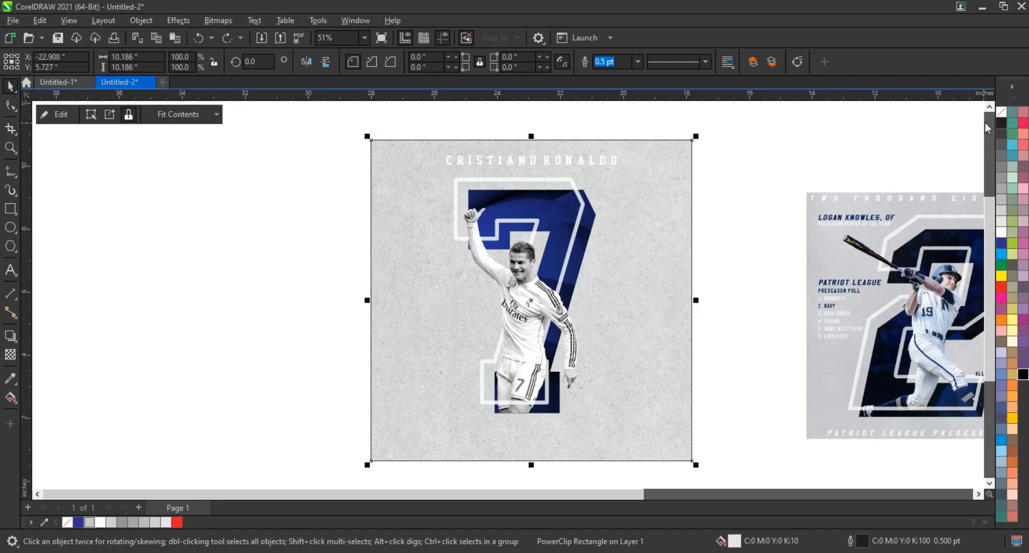
right_click(1000, 115)
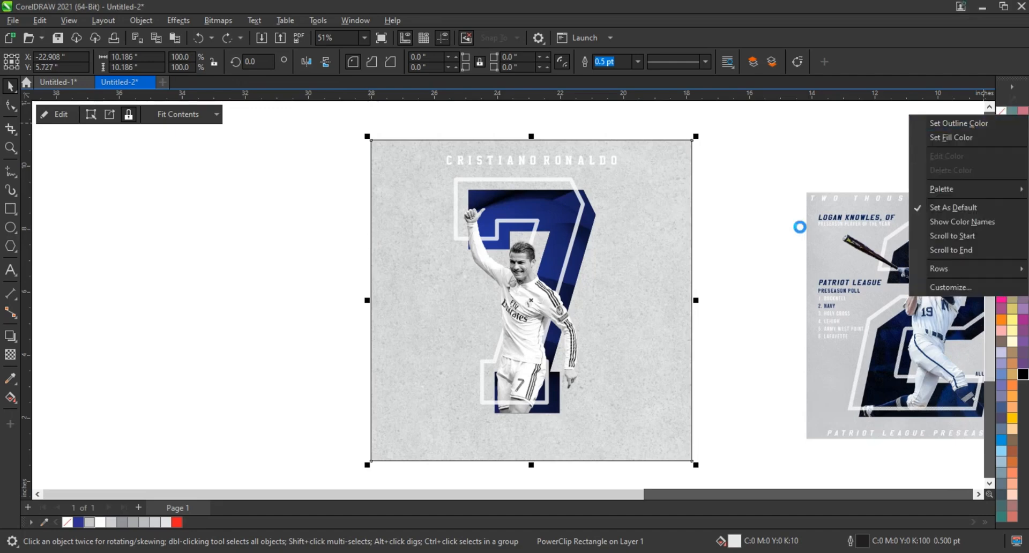
click(772, 232)
click(771, 233)
scroll(751, 336, down, 2)
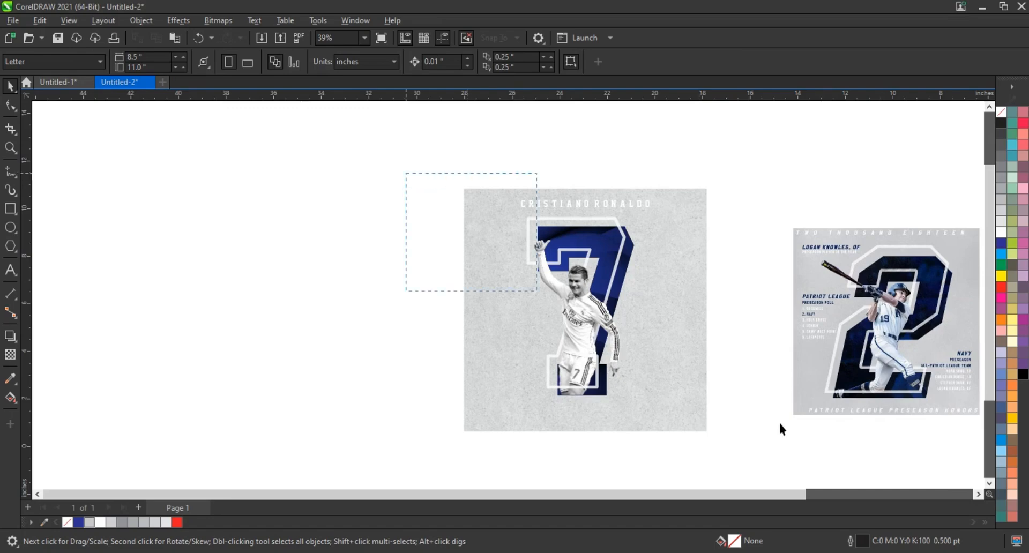
- Move the complete footballer poster close beside the baseball reference design
drag(405, 173, 990, 455)
key(shift+F2)
click(499, 307)
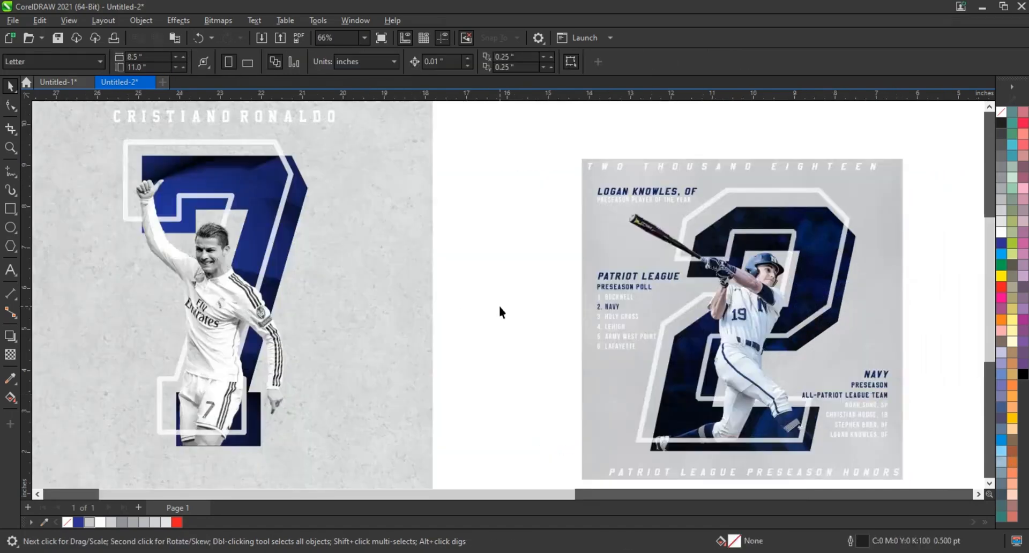
key(F9)
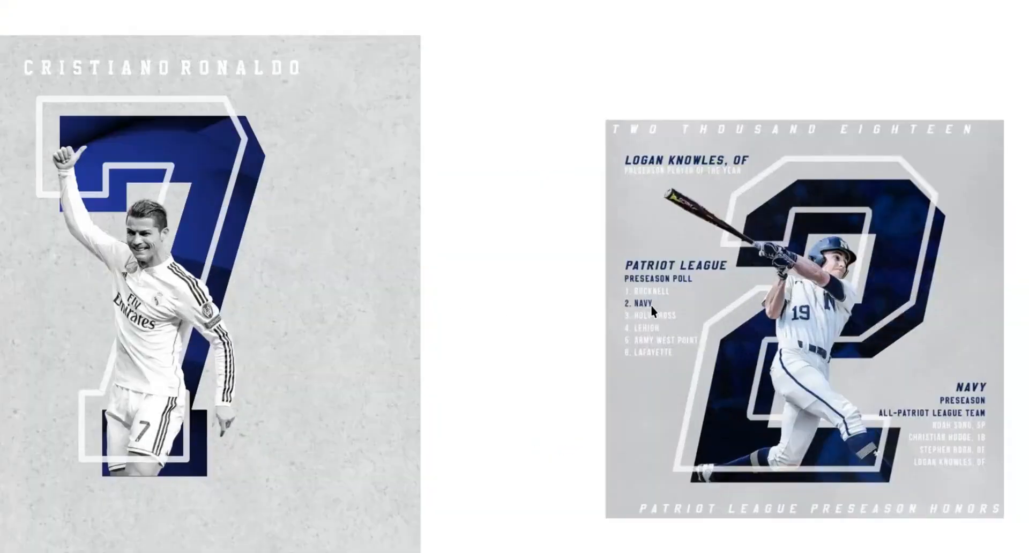
click(556, 343)
scroll(556, 343, down, 2)
drag(184, 174, 521, 461)
drag(435, 377, 493, 374)
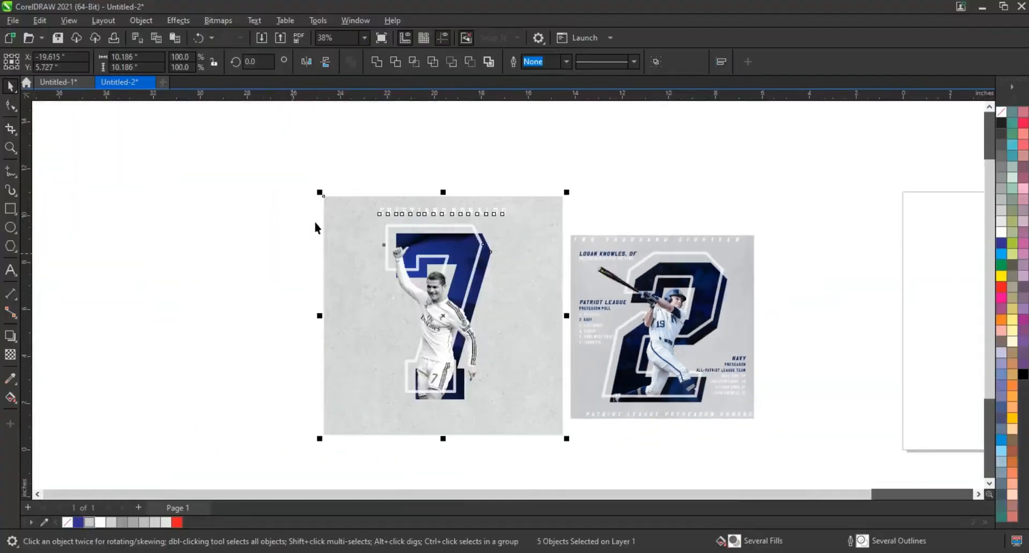
- Compare the finished poster and the reference design side by side in a full-screen preview
drag(279, 194, 779, 440)
key(shift+F2)
click(966, 395)
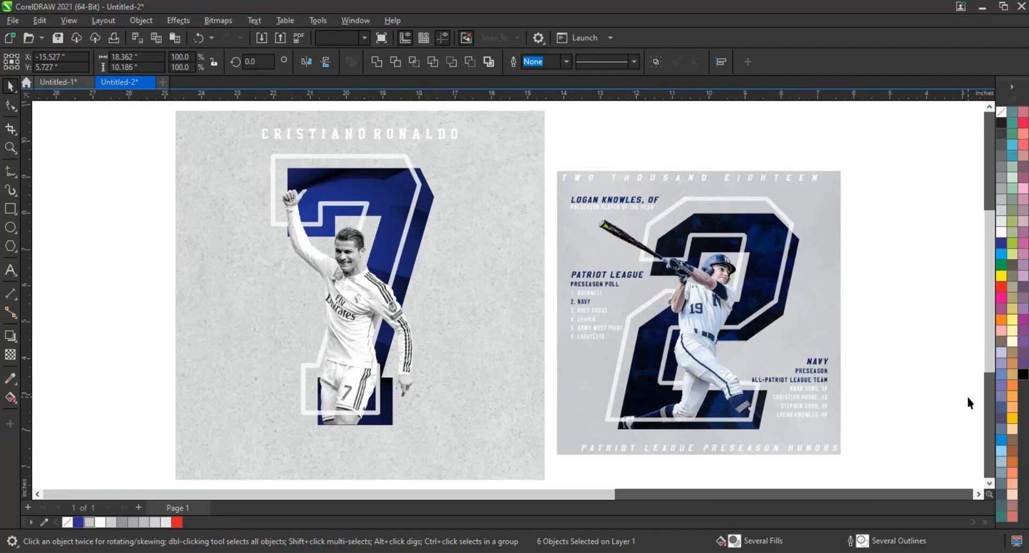
key(F9)
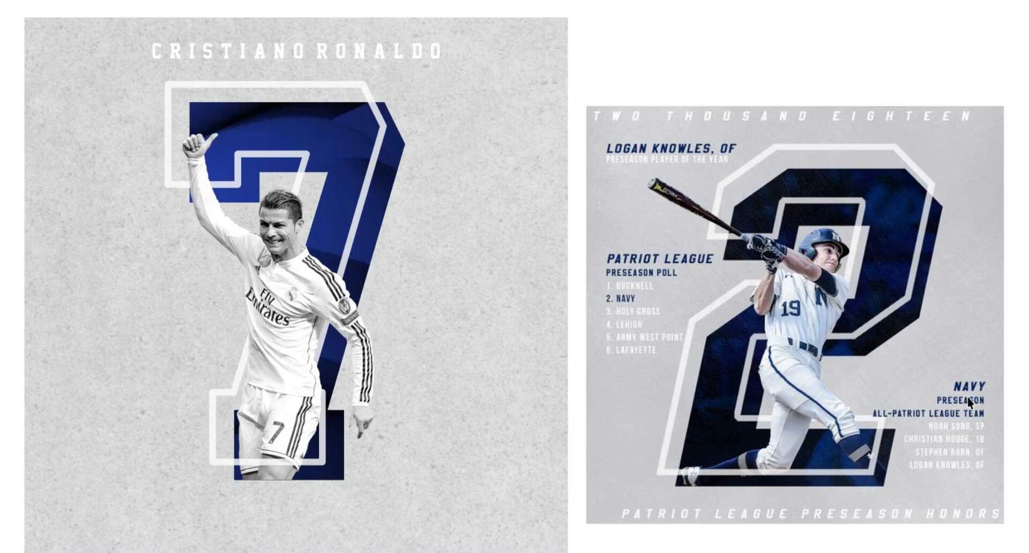
key(Escape)
key(F4)
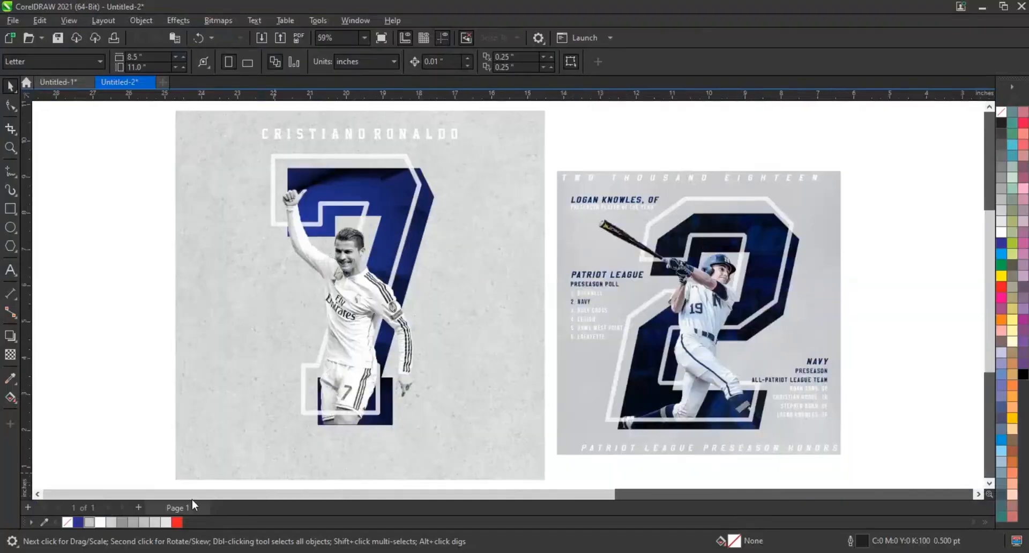